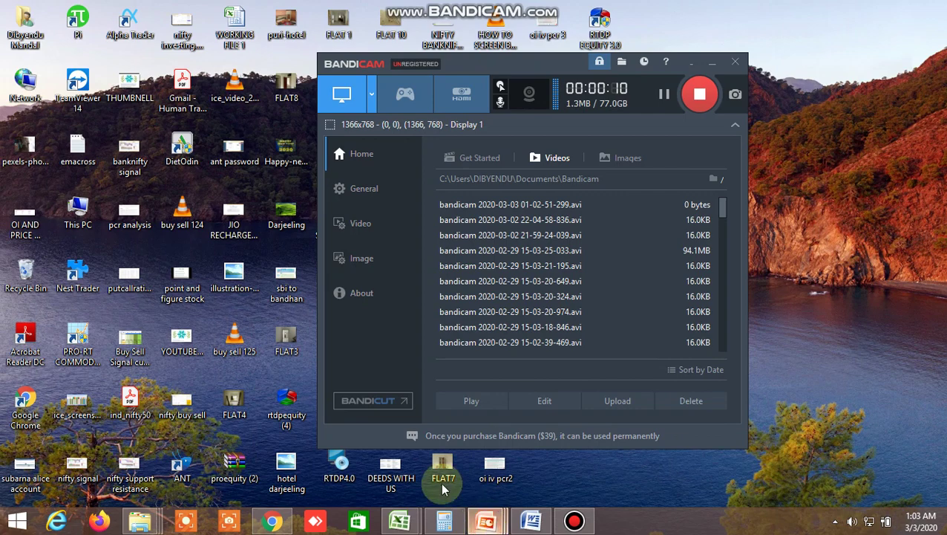
- Minimize the Bandicam window to clear the desktop
{"action": "left_click", "coordinate": [323, 461]}
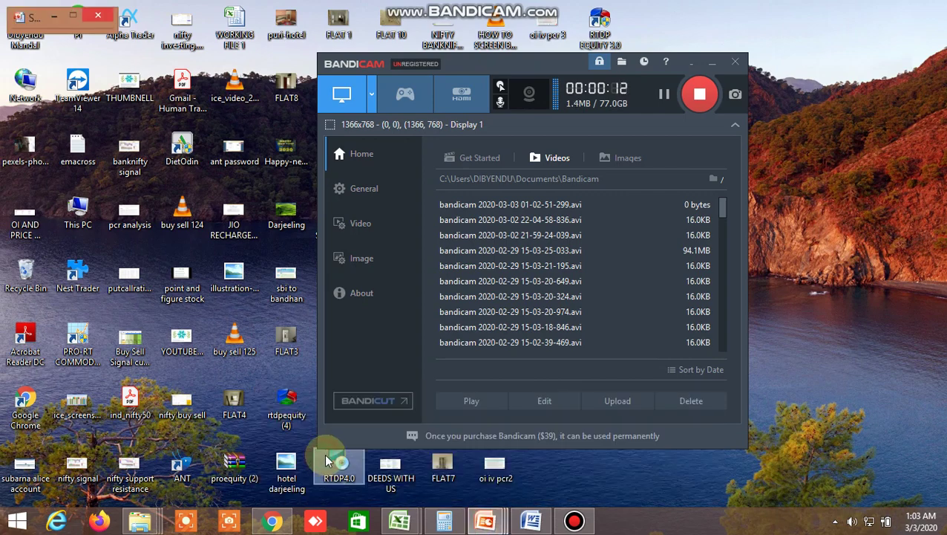
{"action": "mouse_move", "coordinate": [487, 524]}
{"action": "left_click", "coordinate": [361, 472]}
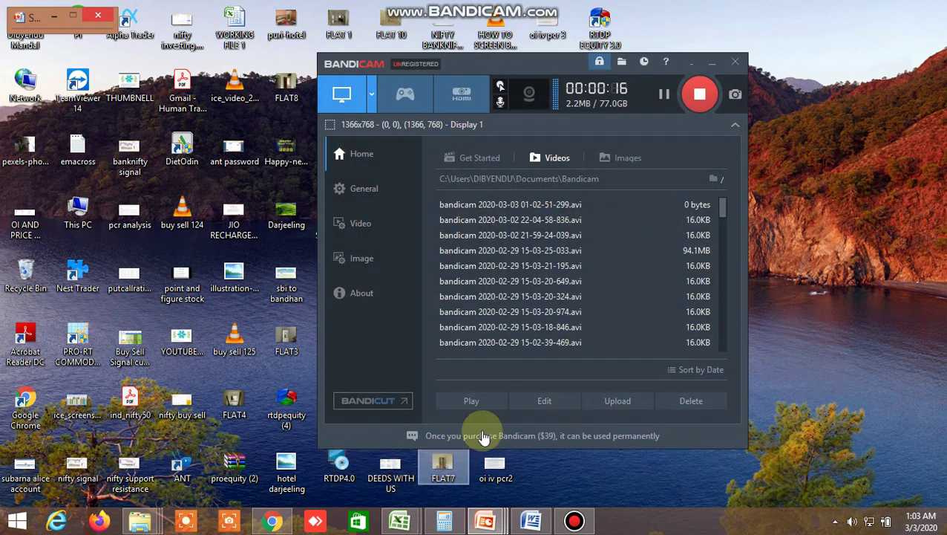
{"action": "left_click", "coordinate": [713, 63]}
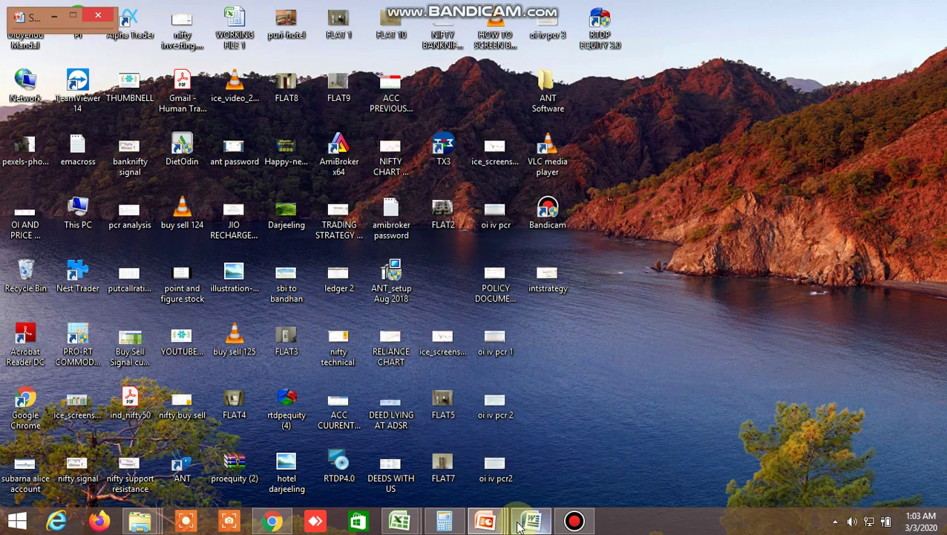
- Switch to PowerPoint and bring up the SAFE STOCK TRADING AND INVESTMENT presentation
{"action": "mouse_move", "coordinate": [496, 524]}
{"action": "left_click", "coordinate": [343, 454]}
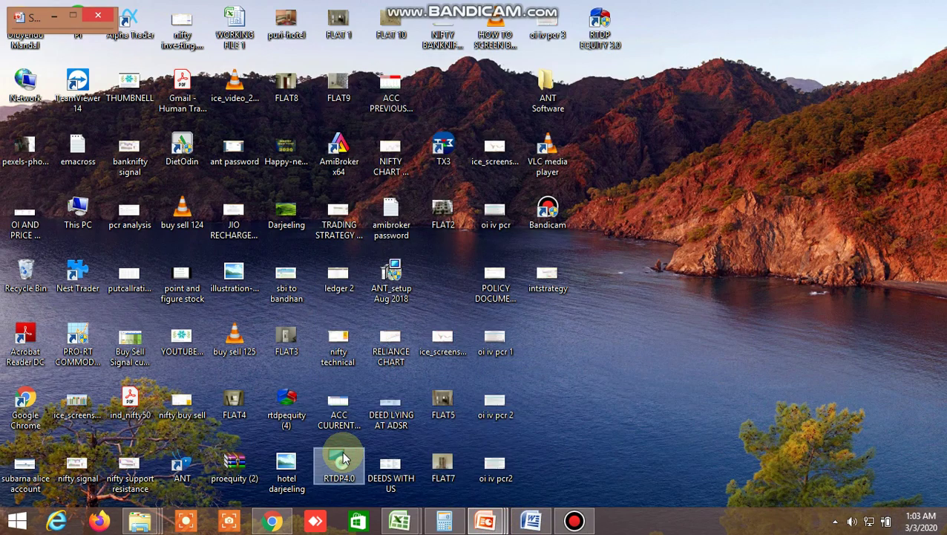
{"action": "mouse_move", "coordinate": [485, 521]}
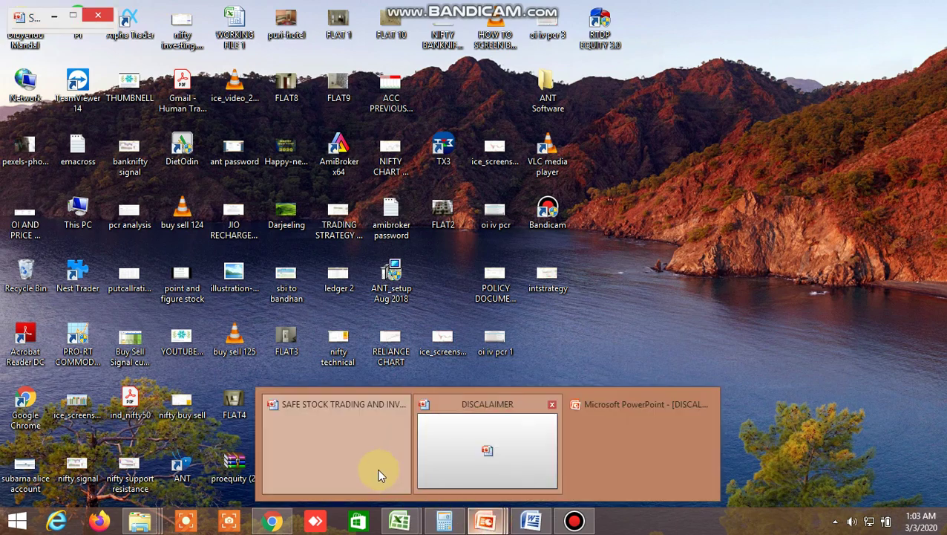
{"action": "left_click", "coordinate": [490, 451]}
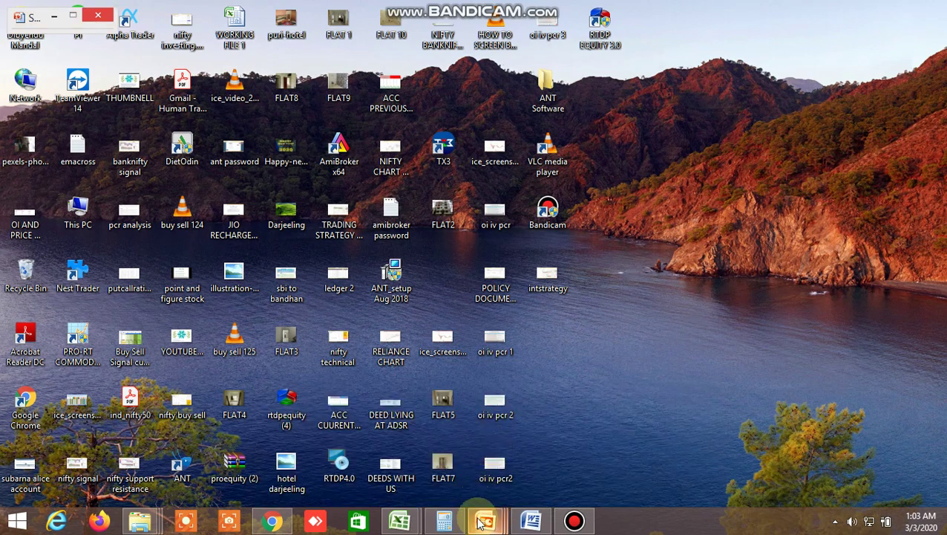
{"action": "mouse_move", "coordinate": [486, 521]}
{"action": "left_click", "coordinate": [327, 449]}
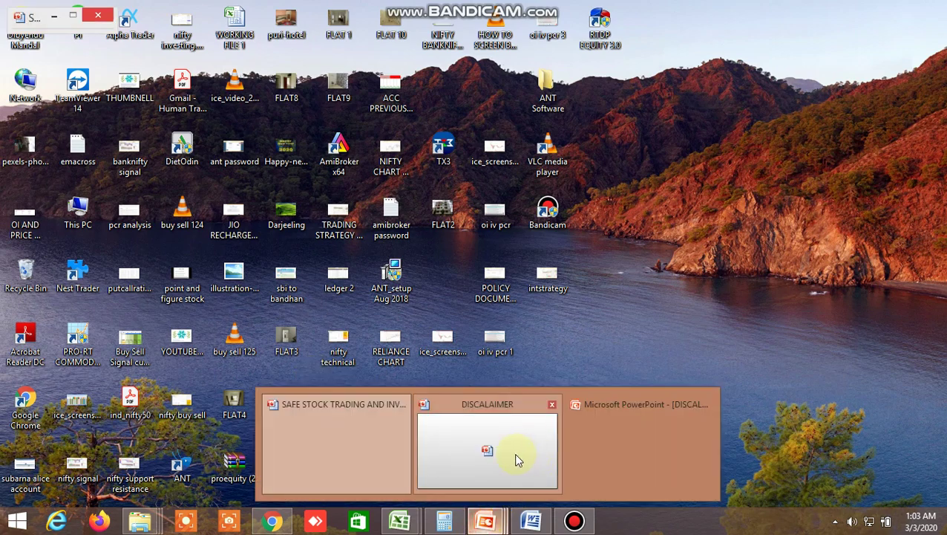
{"action": "left_click", "coordinate": [514, 453]}
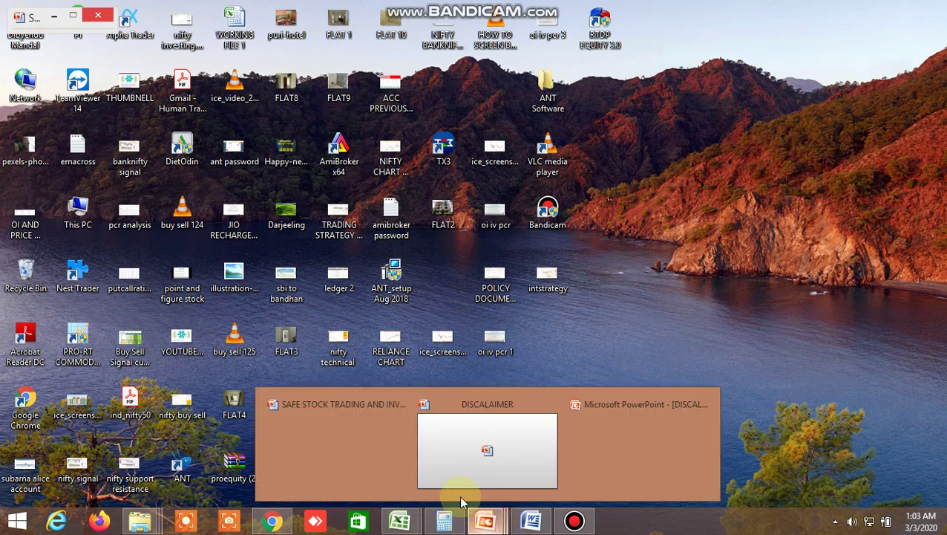
{"action": "left_click", "coordinate": [484, 416]}
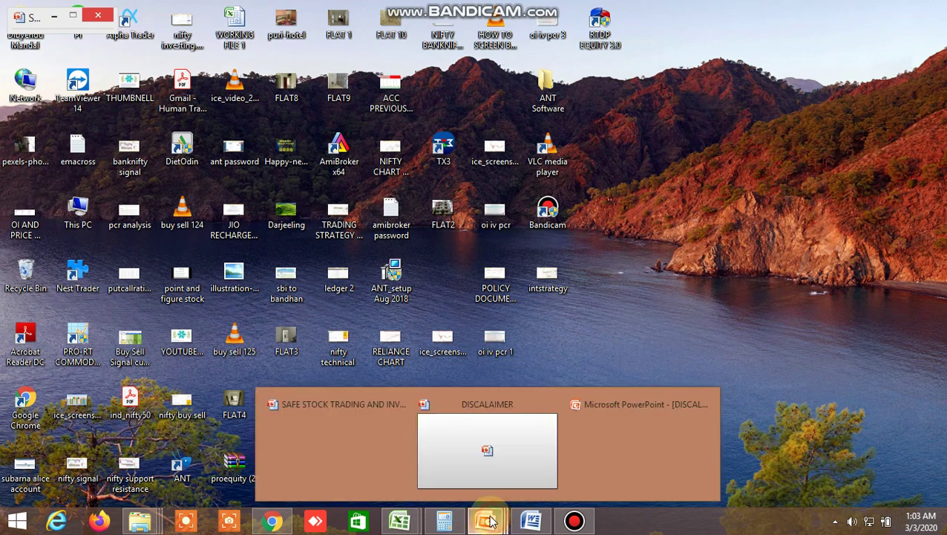
{"action": "left_click", "coordinate": [363, 465]}
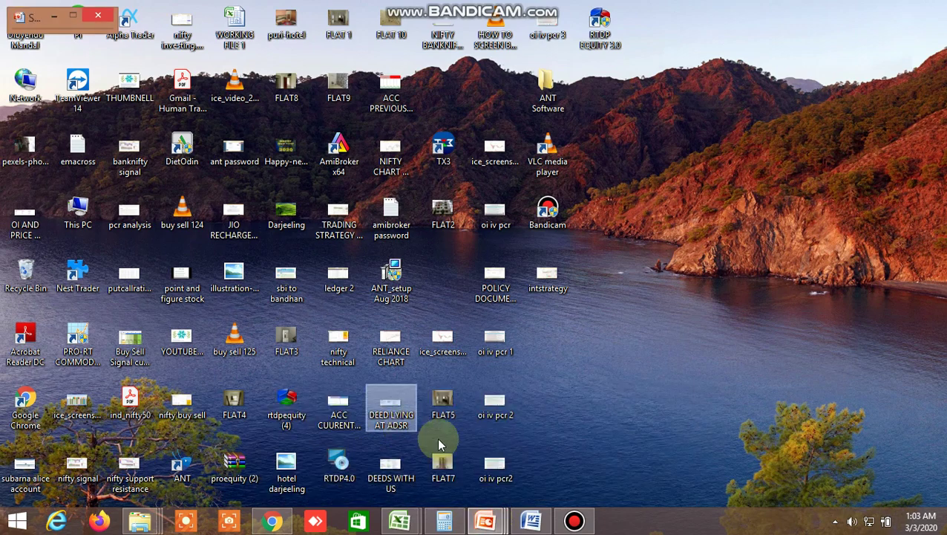
{"action": "mouse_move", "coordinate": [503, 510]}
{"action": "left_click", "coordinate": [509, 450]}
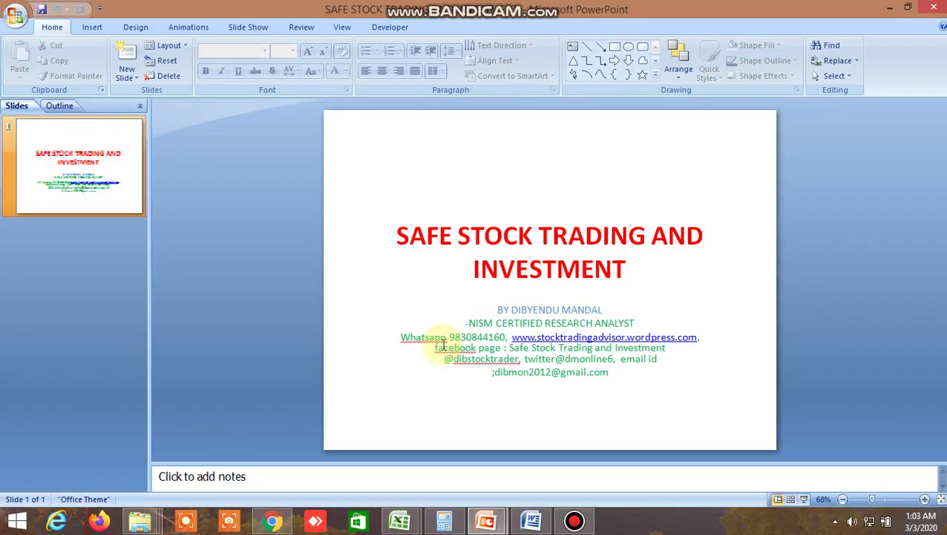
- Show the DISCALAIMER presentation, then switch to Chrome and display the NIFTY chart on TradingView
{"action": "mouse_move", "coordinate": [488, 520]}
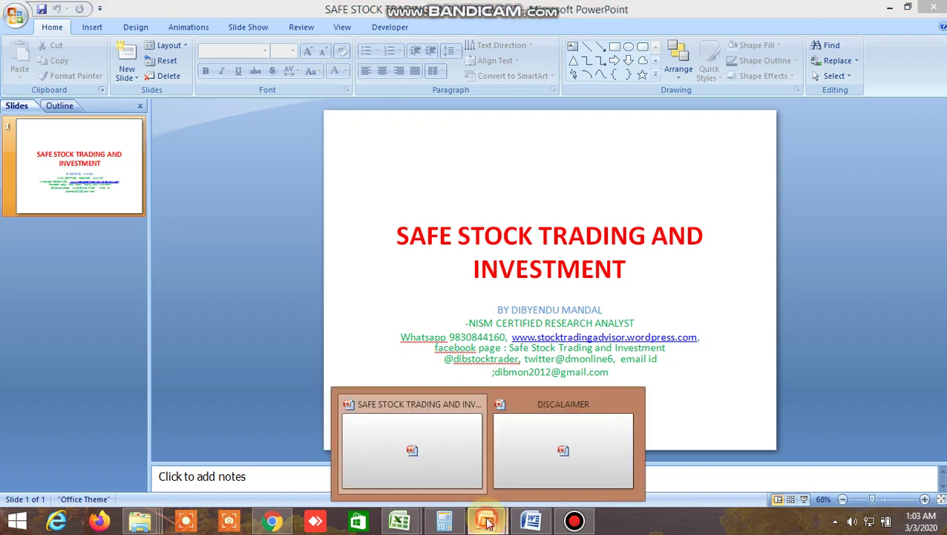
{"action": "left_click", "coordinate": [591, 446]}
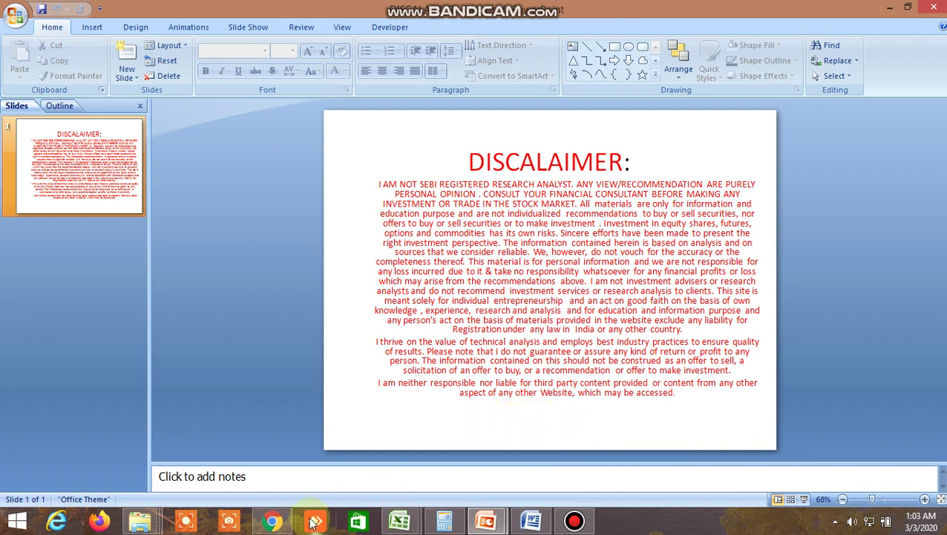
{"action": "left_click", "coordinate": [273, 521]}
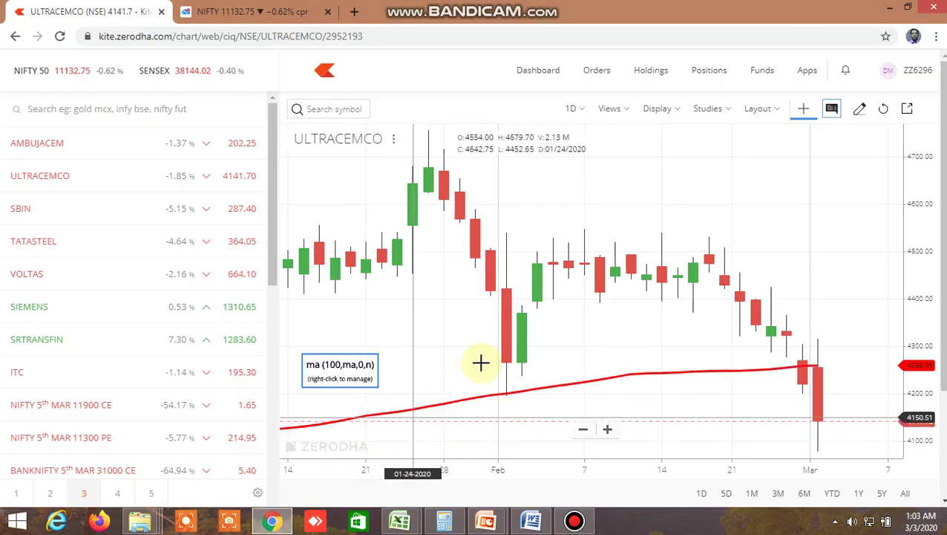
{"action": "left_click", "coordinate": [260, 16]}
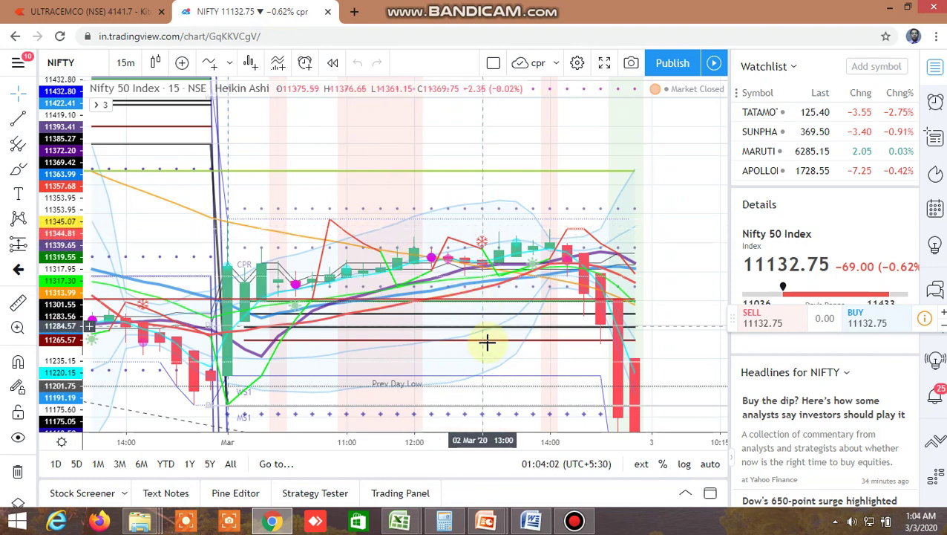
- Switch to the buy and sell level screener workbook in Excel and examine the BUY ABOVE column and its buy target columns
{"action": "mouse_move", "coordinate": [400, 522]}
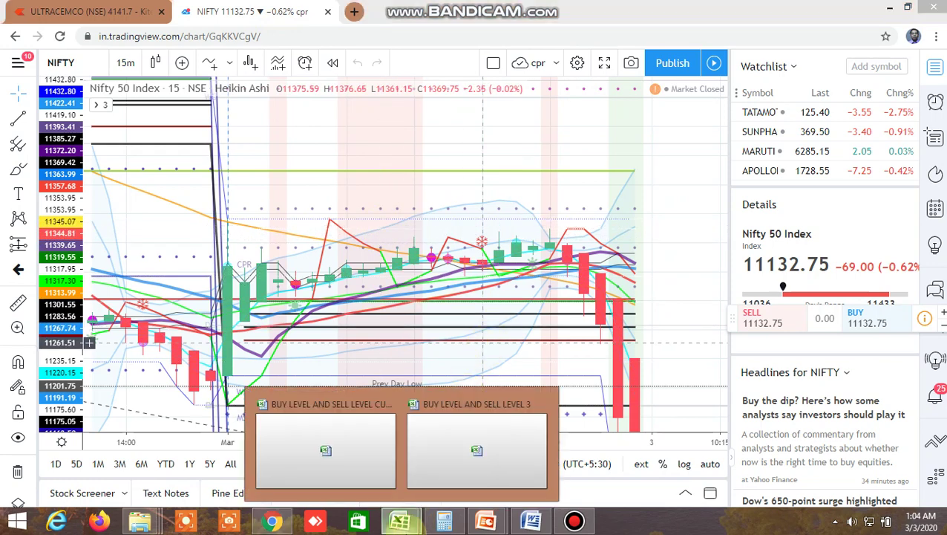
{"action": "left_click", "coordinate": [327, 450]}
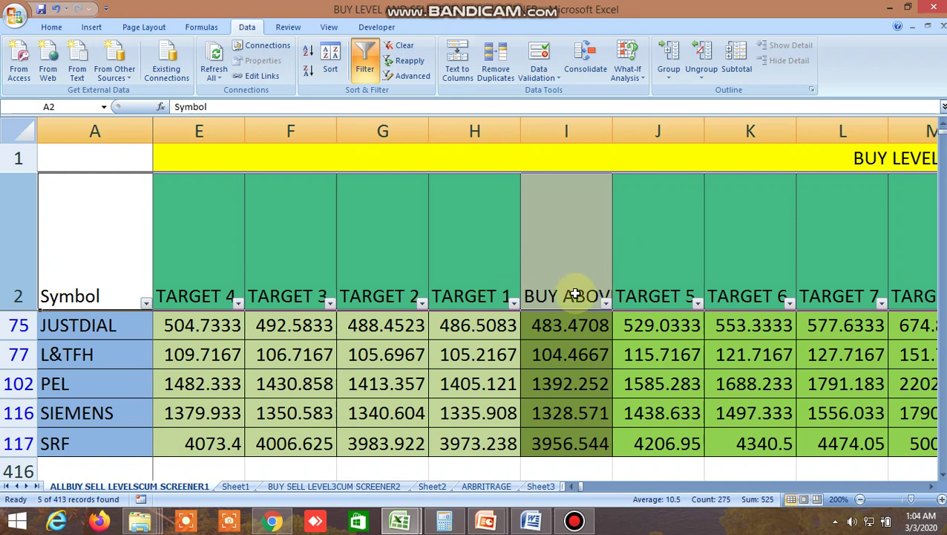
{"action": "left_click", "coordinate": [567, 252]}
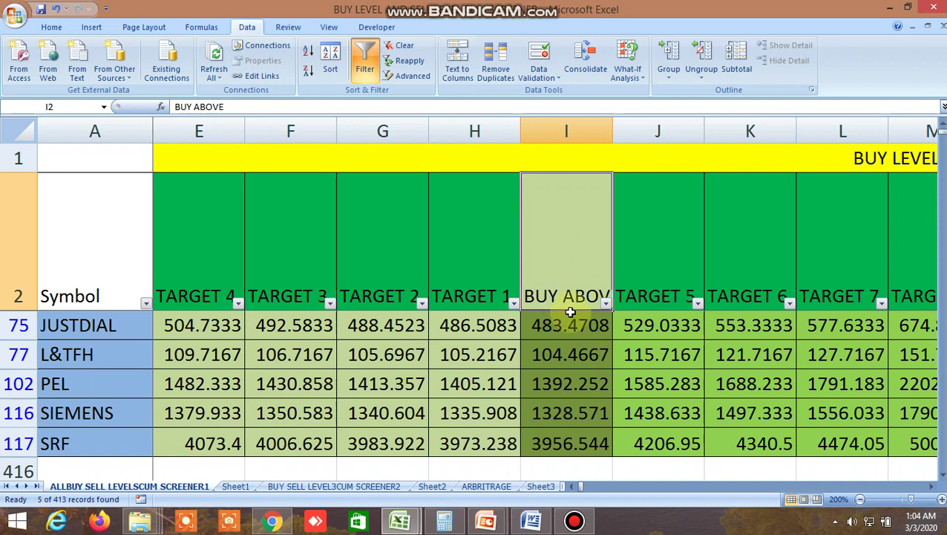
{"action": "left_click", "coordinate": [597, 156]}
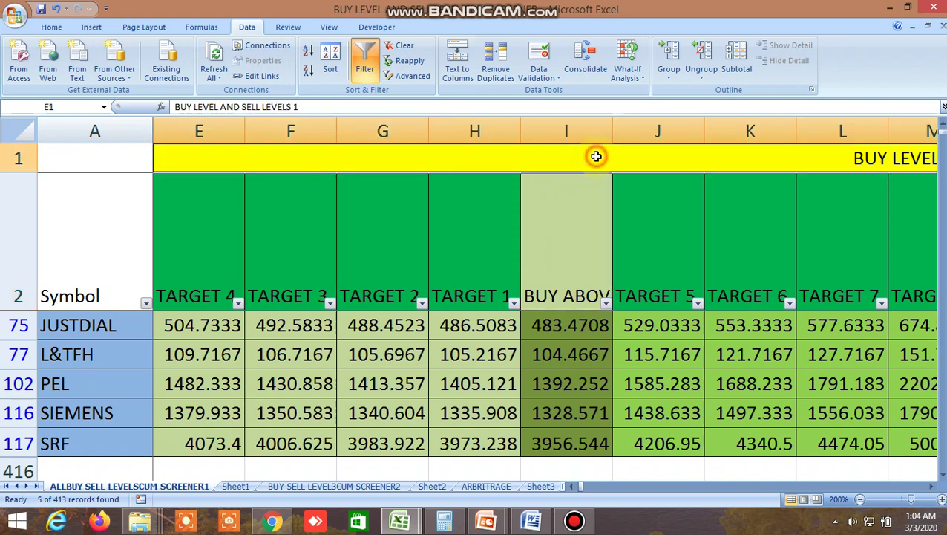
{"action": "left_click", "coordinate": [563, 256]}
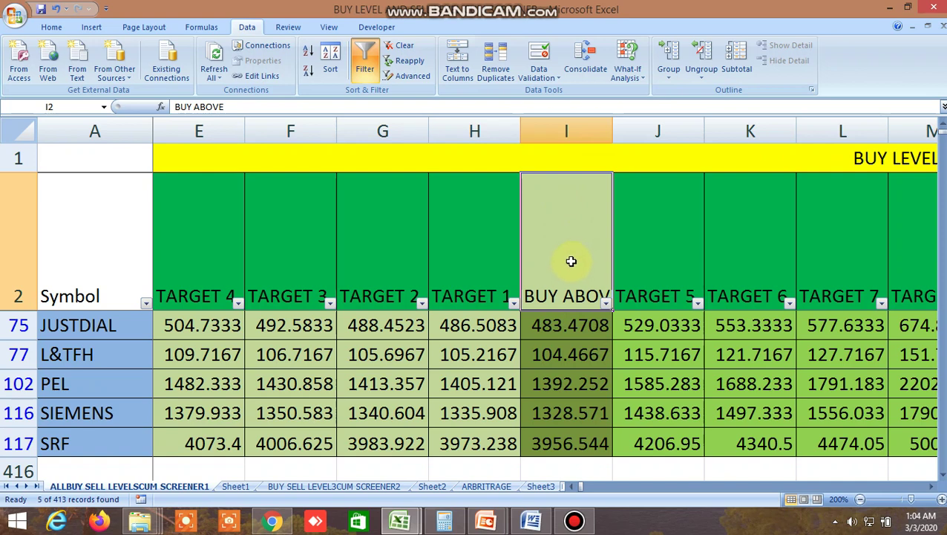
{"action": "left_click", "coordinate": [461, 268]}
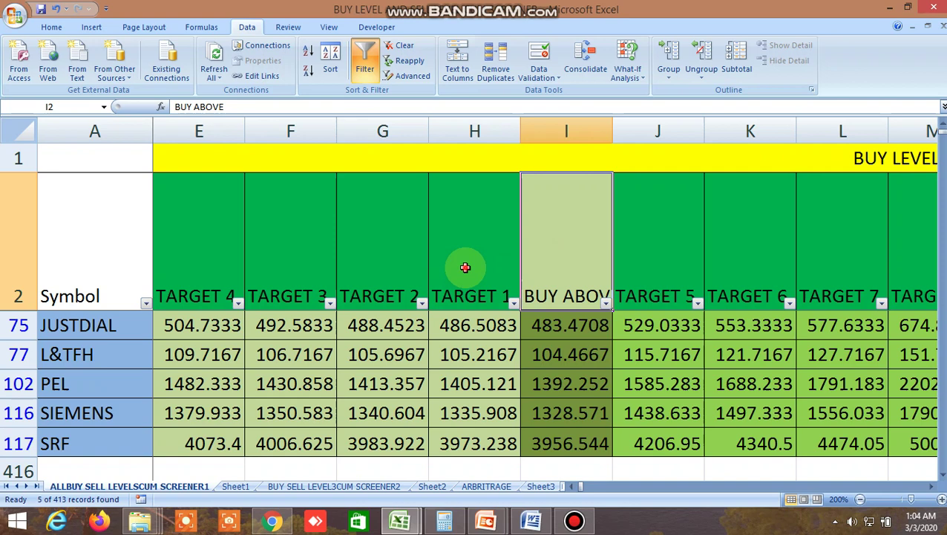
{"action": "left_click", "coordinate": [217, 257]}
{"action": "left_click", "coordinate": [660, 245]}
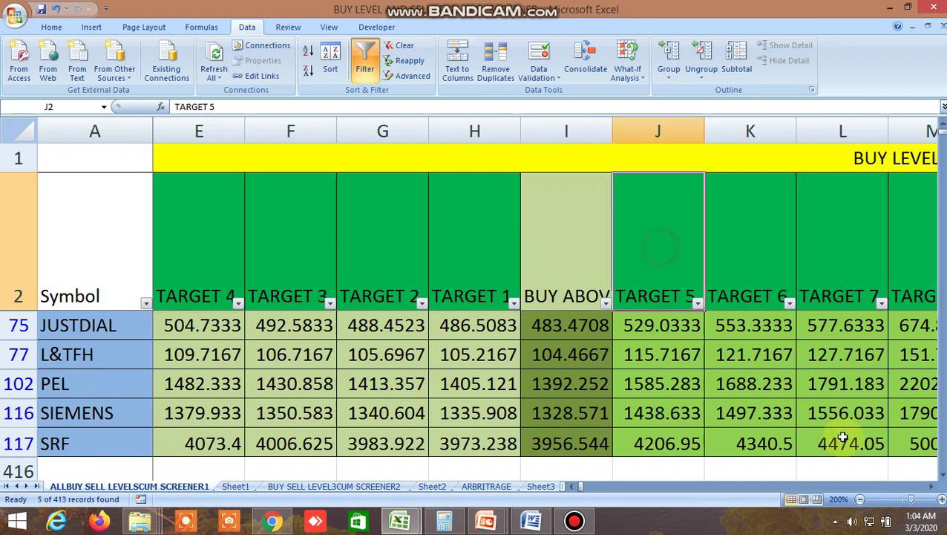
- Examine the Sell below column and its sell target columns 1 to 8 under BUY LEVEL AND SELL LEVELS 1
{"action": "left_click", "coordinate": [932, 486]}
{"action": "left_click", "coordinate": [932, 487]}
{"action": "left_click", "coordinate": [933, 486]}
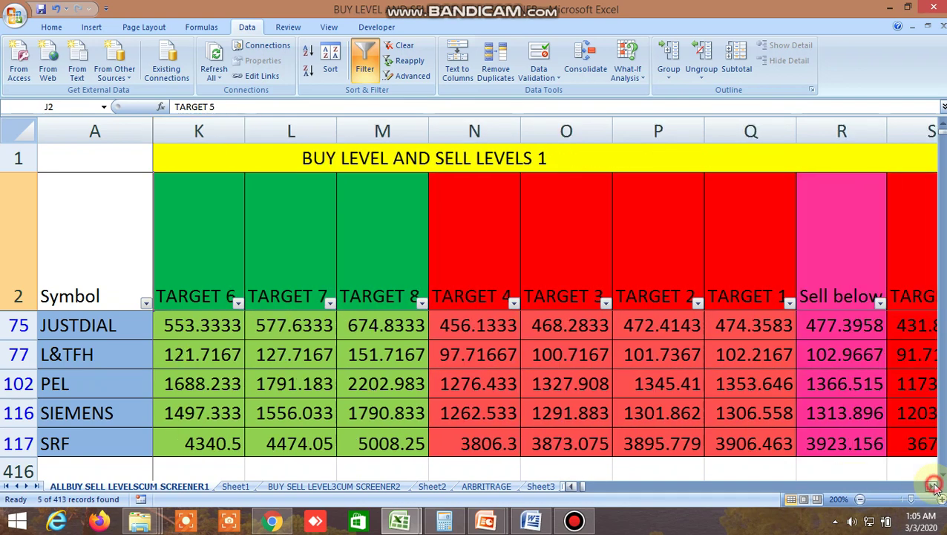
{"action": "left_click", "coordinate": [932, 487]}
{"action": "left_click", "coordinate": [578, 239]}
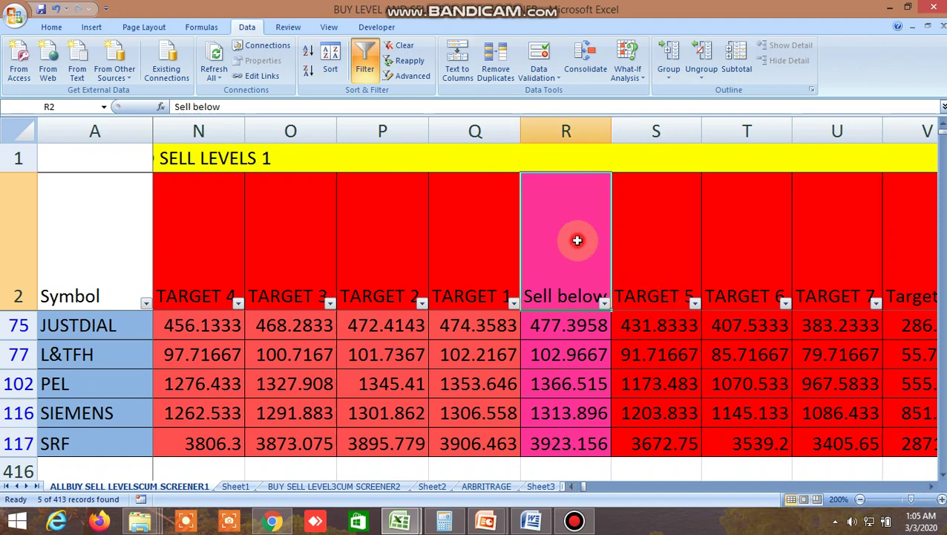
{"action": "left_click", "coordinate": [472, 275]}
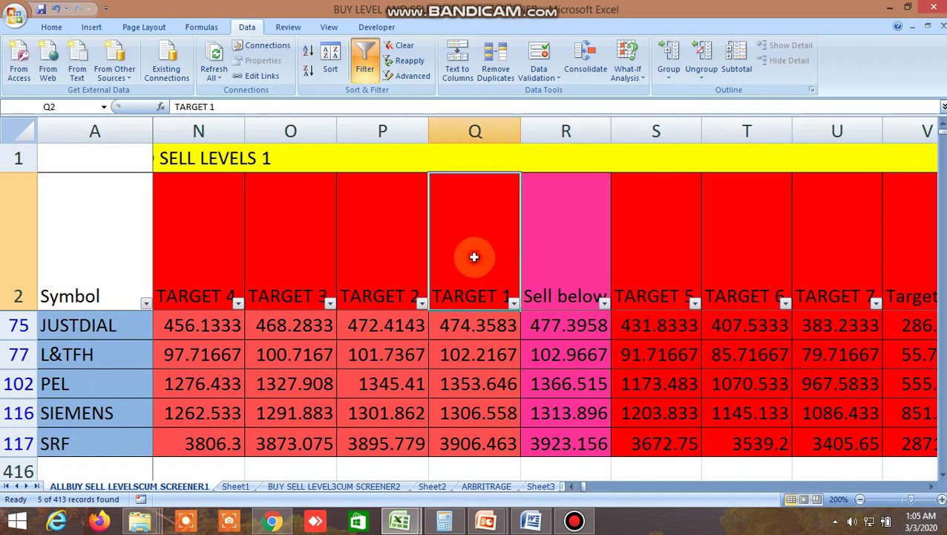
{"action": "left_click", "coordinate": [211, 254]}
{"action": "left_click", "coordinate": [636, 240]}
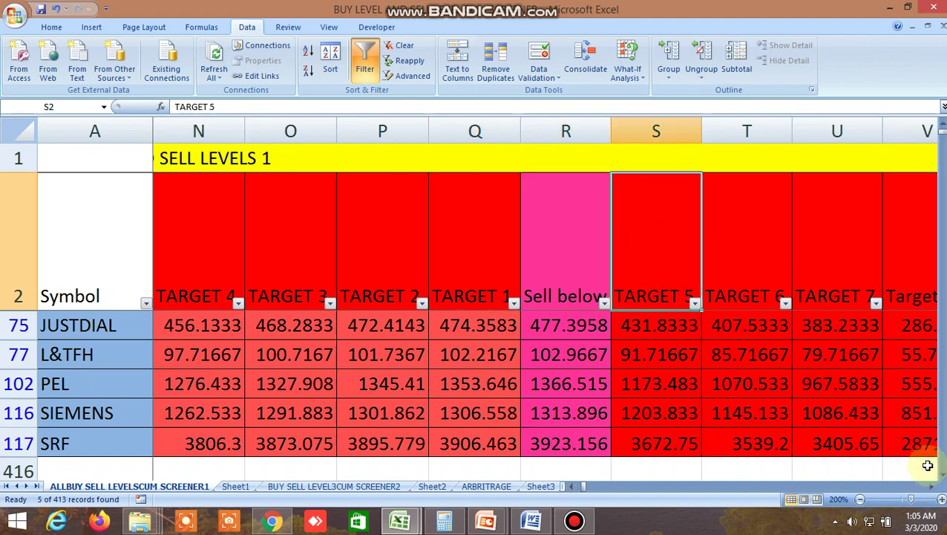
{"action": "left_click", "coordinate": [933, 487]}
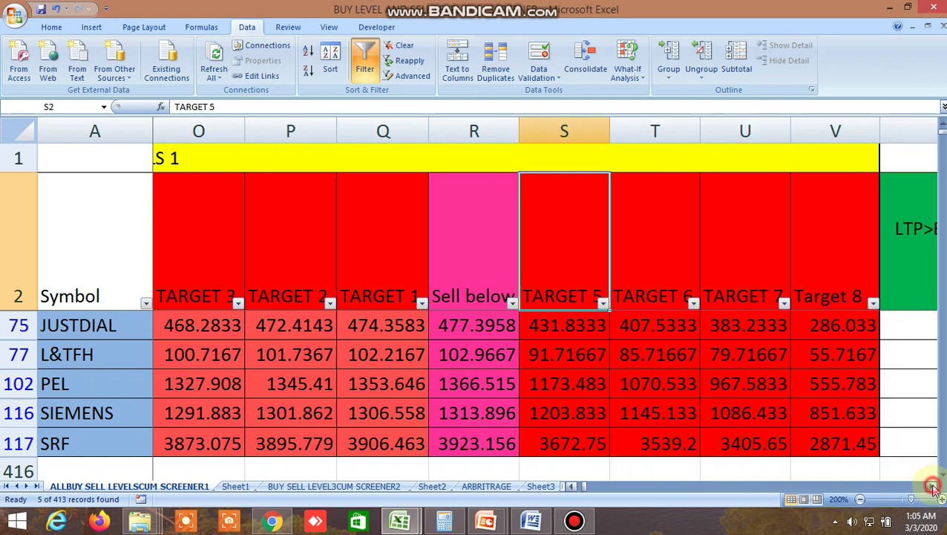
{"action": "left_click", "coordinate": [843, 262]}
- Return to the start of the table and review the HIGH, LOW and CLOSE columns beside the buy levels
{"action": "left_click_drag", "start_coordinate": [581, 489], "coordinate": [575, 491]}
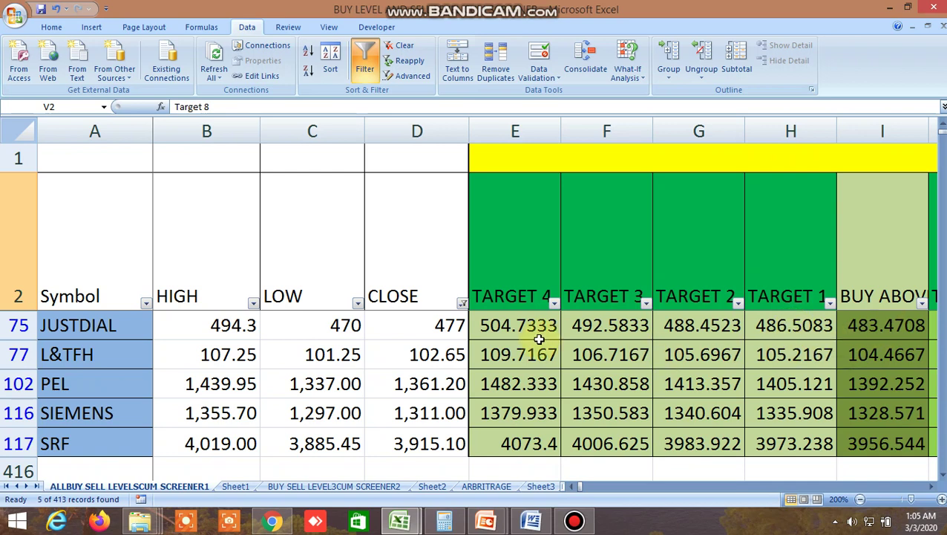
{"action": "left_click", "coordinate": [934, 487]}
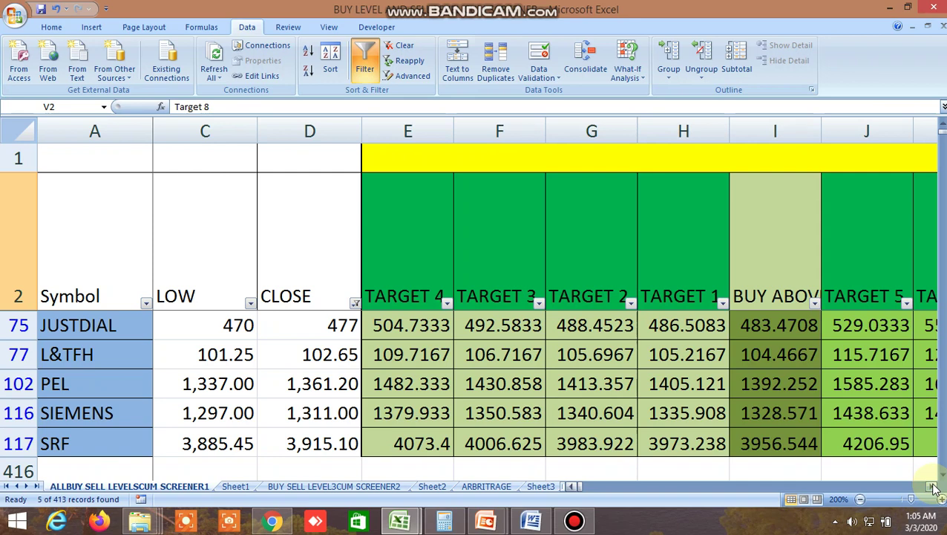
{"action": "left_click", "coordinate": [934, 487]}
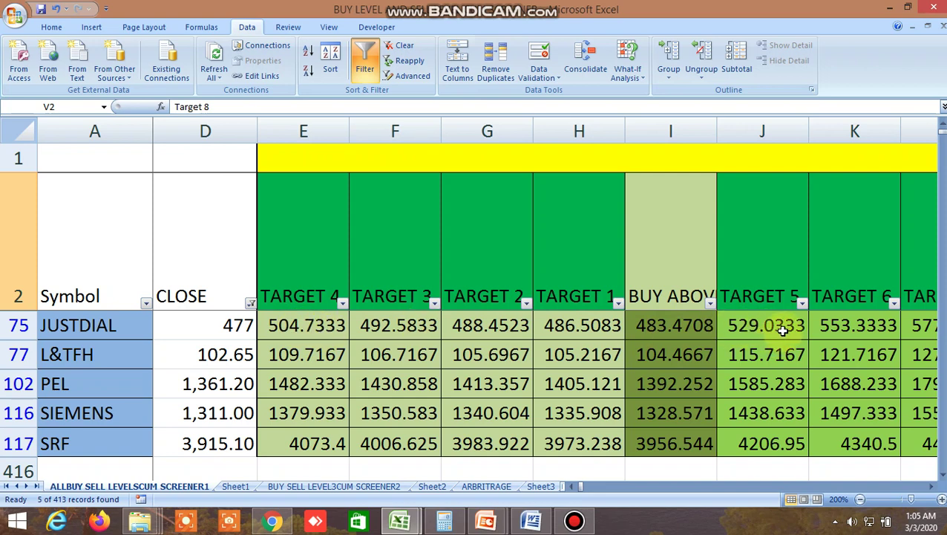
- Go through the level columns to the LTP screener conditions, up to the LTP< SELL BELOW, BUT>TARGET 1 column
{"action": "left_click", "coordinate": [933, 486]}
{"action": "left_click", "coordinate": [932, 487]}
{"action": "left_click", "coordinate": [933, 487]}
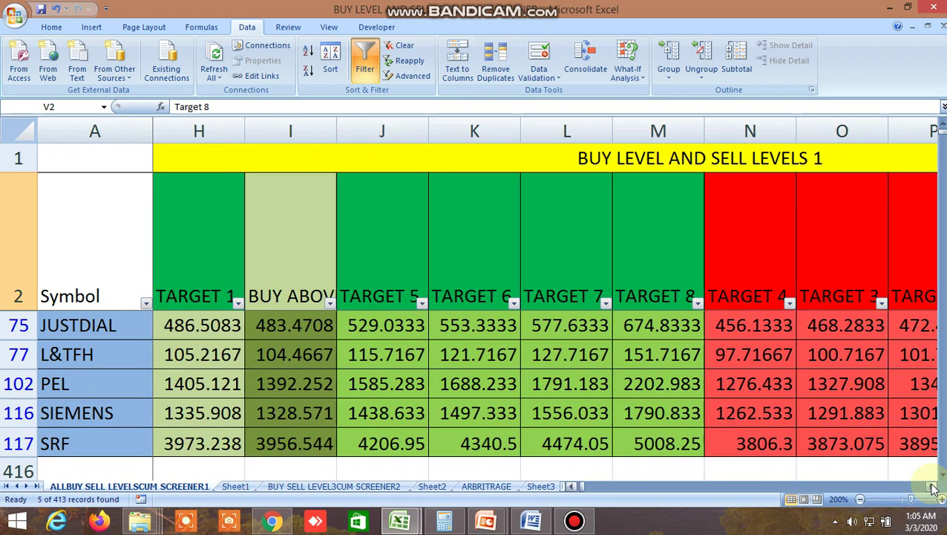
{"action": "left_click", "coordinate": [932, 486]}
{"action": "left_click", "coordinate": [933, 486]}
{"action": "left_click", "coordinate": [933, 487]}
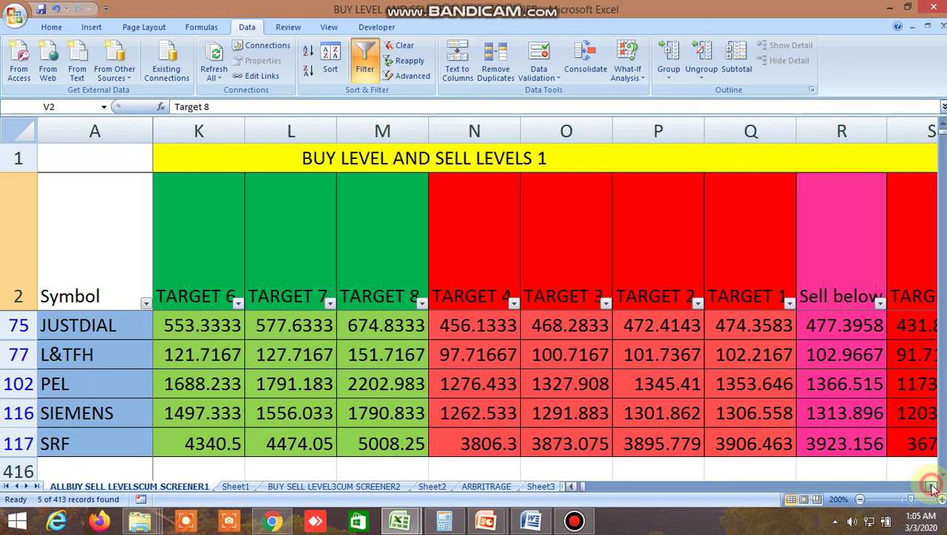
{"action": "left_click", "coordinate": [932, 487]}
{"action": "left_click", "coordinate": [932, 486]}
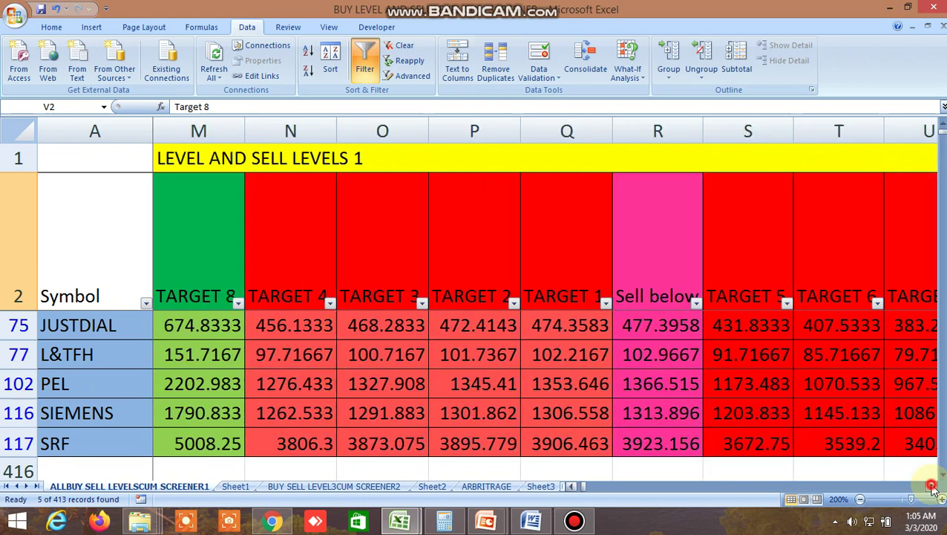
{"action": "left_click", "coordinate": [933, 486]}
{"action": "left_click", "coordinate": [933, 486]}
{"action": "left_click", "coordinate": [933, 486]}
{"action": "left_click", "coordinate": [932, 487]}
{"action": "left_click", "coordinate": [933, 486]}
{"action": "left_click", "coordinate": [932, 487]}
{"action": "double_click", "coordinate": [933, 486]}
{"action": "double_click", "coordinate": [932, 486]}
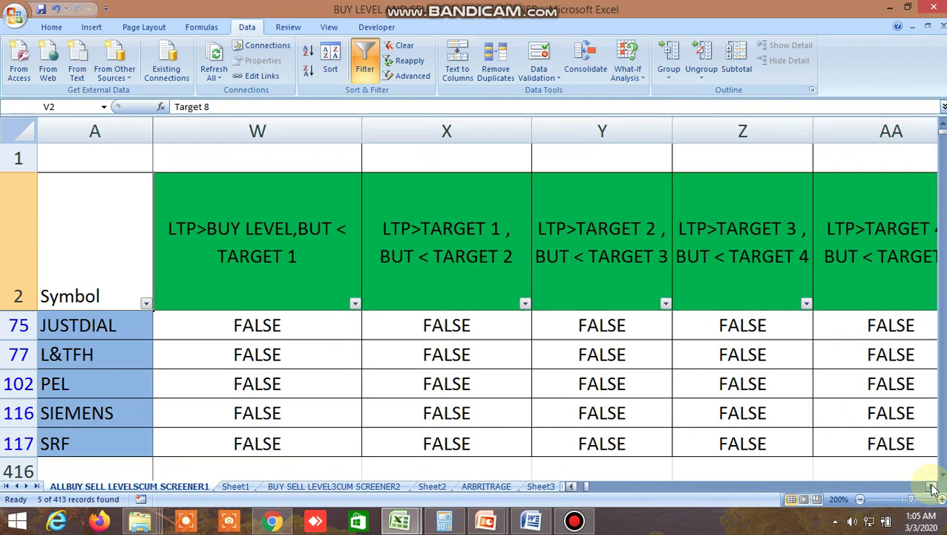
{"action": "left_click", "coordinate": [932, 487]}
{"action": "double_click", "coordinate": [933, 487]}
{"action": "double_click", "coordinate": [932, 486]}
{"action": "left_click", "coordinate": [932, 486]}
{"action": "double_click", "coordinate": [933, 486]}
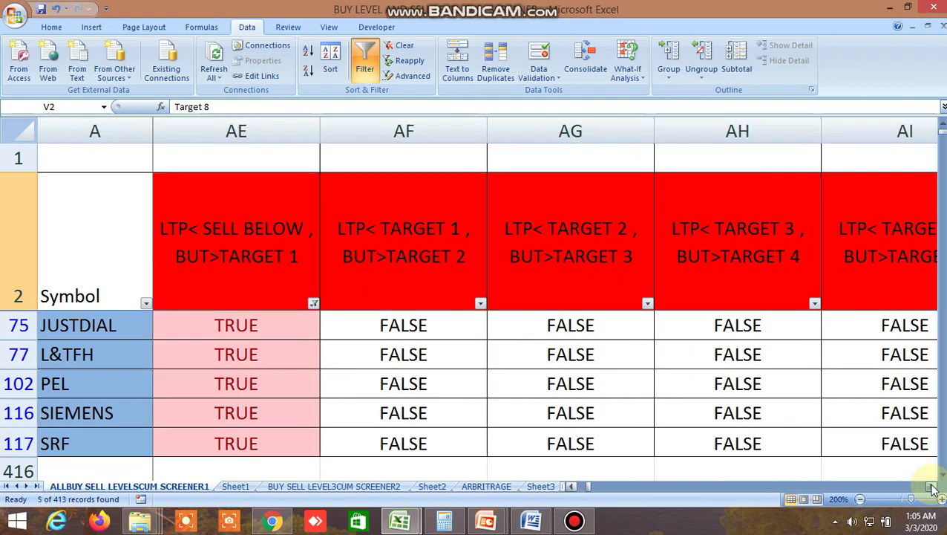
- Go past the remaining LTP sell conditions to the next buy and sell level group and examine its BUY ABOVE and TARGET 1 to 3 columns
{"action": "double_click", "coordinate": [933, 486]}
{"action": "double_click", "coordinate": [933, 486]}
{"action": "double_click", "coordinate": [932, 486]}
{"action": "double_click", "coordinate": [933, 486]}
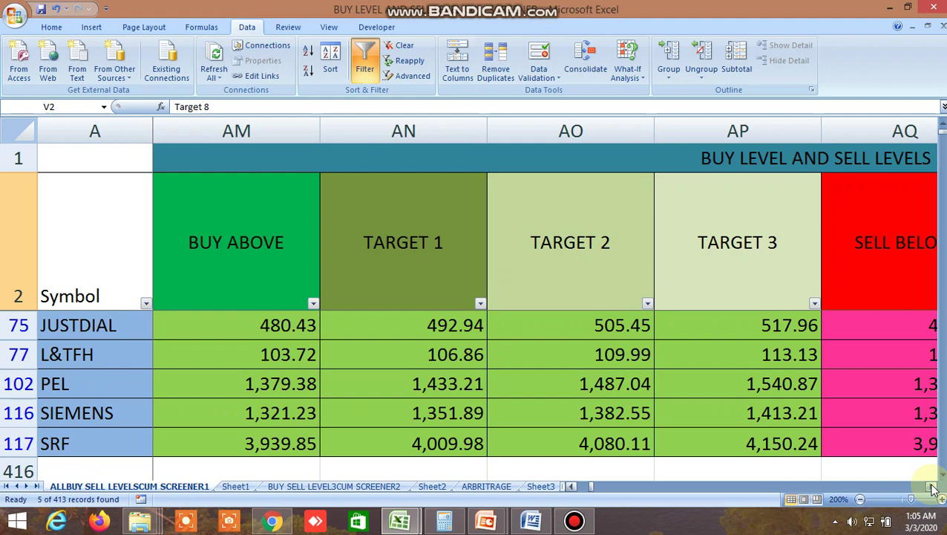
{"action": "left_click", "coordinate": [805, 177]}
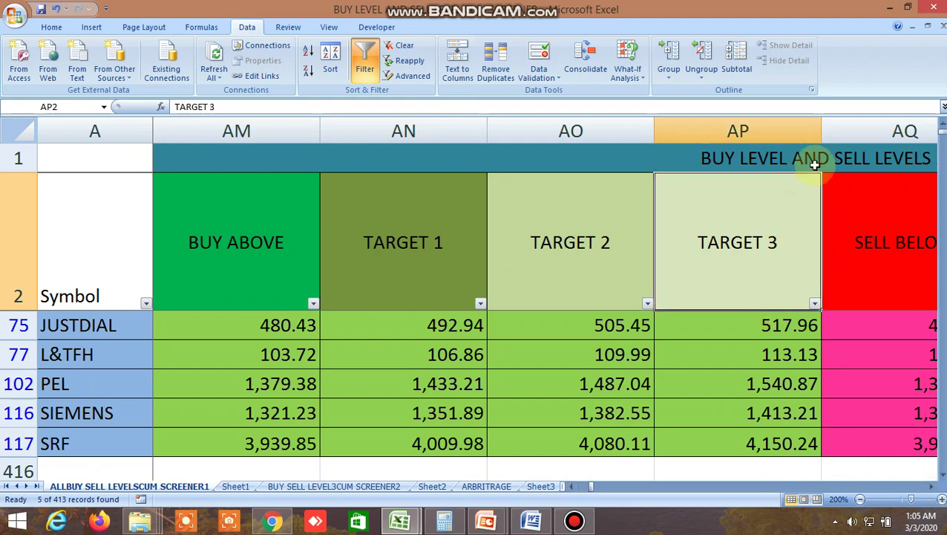
- Examine the R1 to R7 and S1 columns under BUY LEVEL AND SELL LEVELS 3
{"action": "left_click_drag", "start_coordinate": [932, 488], "coordinate": [933, 488]}
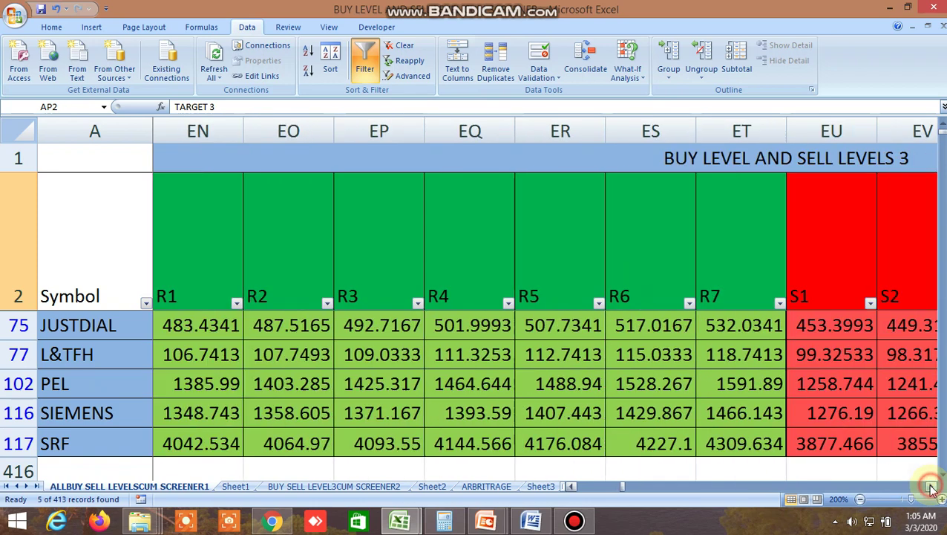
{"action": "left_click", "coordinate": [199, 256]}
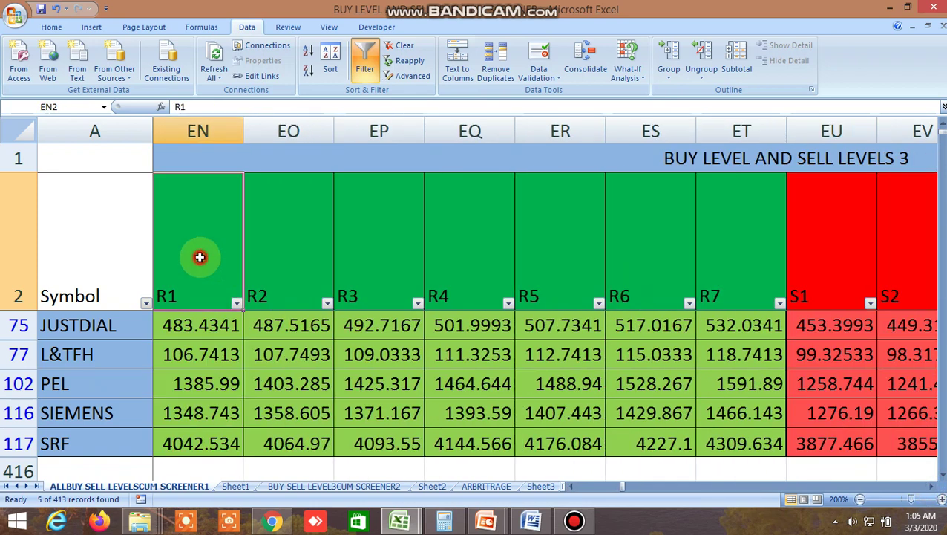
{"action": "left_click", "coordinate": [806, 272]}
- Review the PIVOT POINT columns and the LTP VS RESISTANCE SUPPORT PIVOT POINT conditions from PV-R1 to S2-S3
{"action": "left_click_drag", "start_coordinate": [934, 488], "coordinate": [933, 488]}
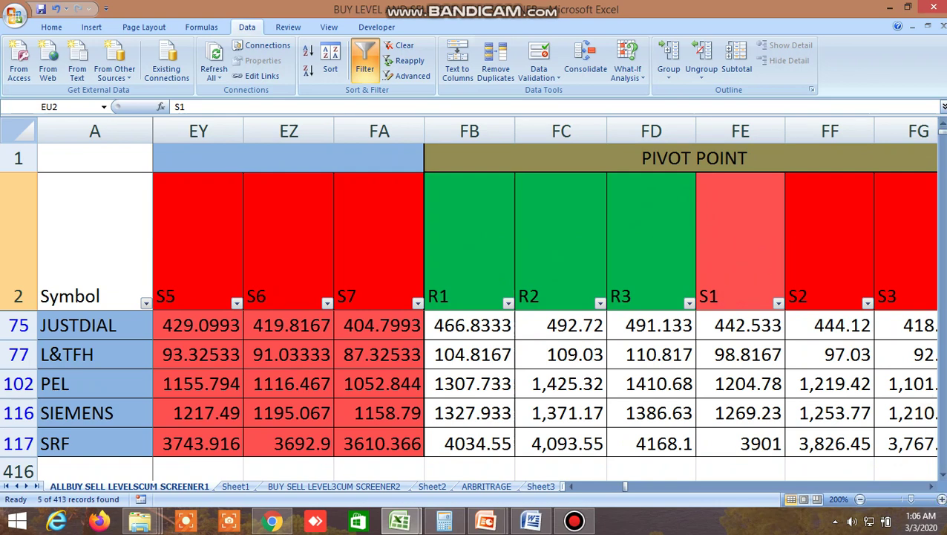
{"action": "left_click", "coordinate": [931, 487]}
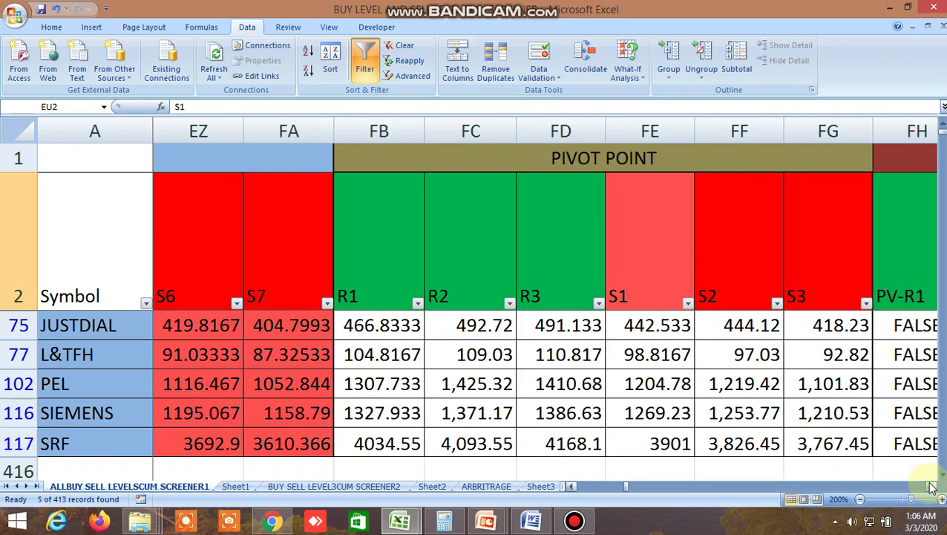
{"action": "left_click", "coordinate": [931, 487]}
{"action": "left_click", "coordinate": [931, 487]}
{"action": "left_click", "coordinate": [931, 487]}
{"action": "left_click", "coordinate": [931, 487]}
{"action": "left_click", "coordinate": [931, 487]}
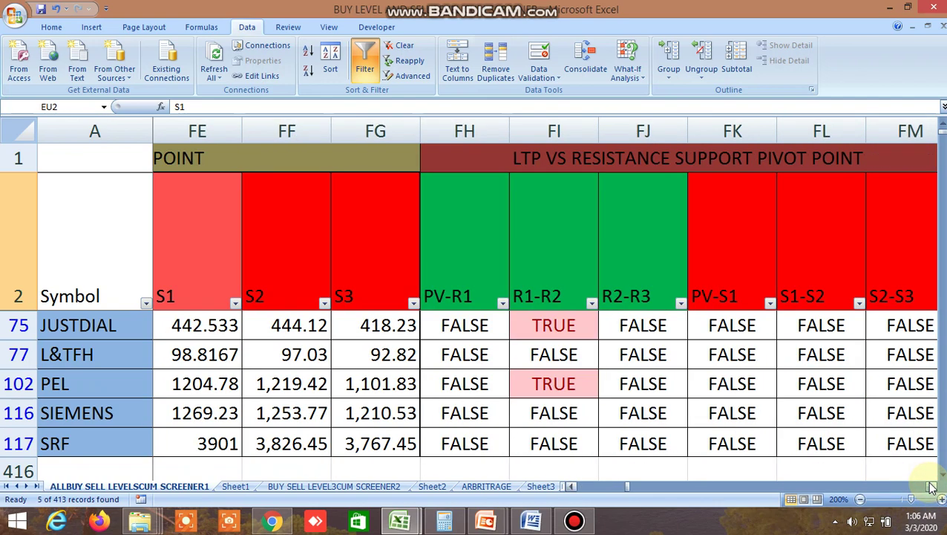
{"action": "left_click", "coordinate": [931, 487]}
{"action": "left_click", "coordinate": [931, 487]}
{"action": "left_click", "coordinate": [931, 487]}
{"action": "left_click", "coordinate": [931, 487]}
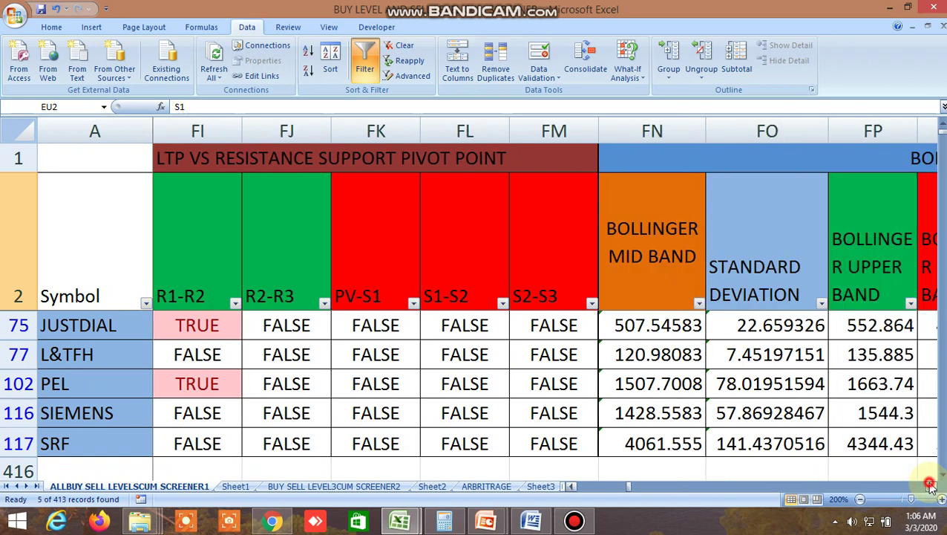
- Examine the BOLLINGERBAND group, covering the Bollinger mid, upper and lower band columns
{"action": "left_click", "coordinate": [931, 487]}
{"action": "left_click", "coordinate": [931, 487]}
{"action": "left_click", "coordinate": [931, 487]}
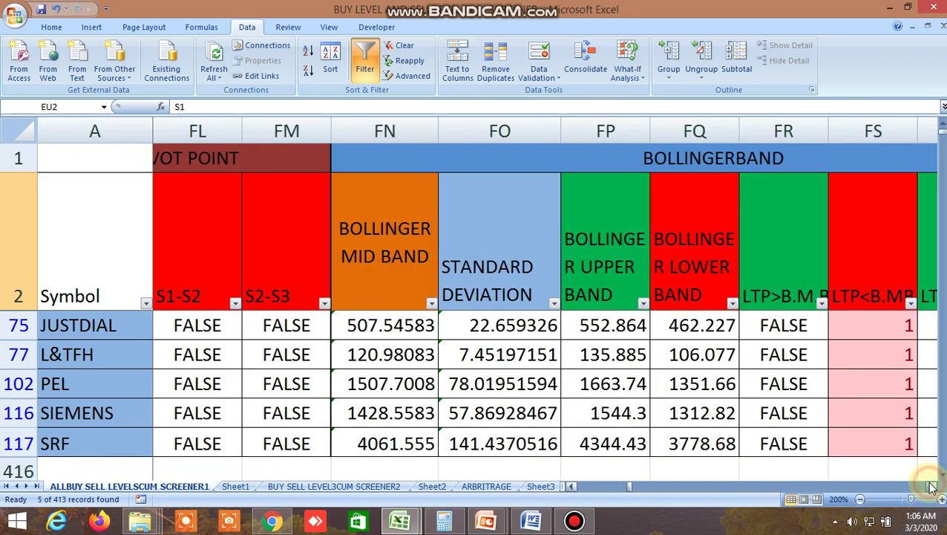
{"action": "left_click", "coordinate": [931, 488]}
{"action": "left_click", "coordinate": [301, 257]}
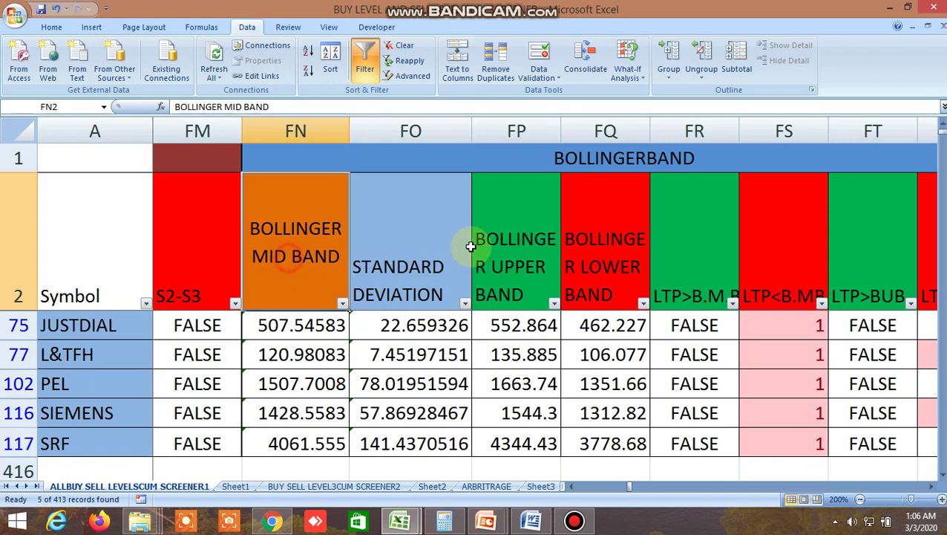
{"action": "left_click", "coordinate": [516, 245]}
{"action": "left_click", "coordinate": [607, 241]}
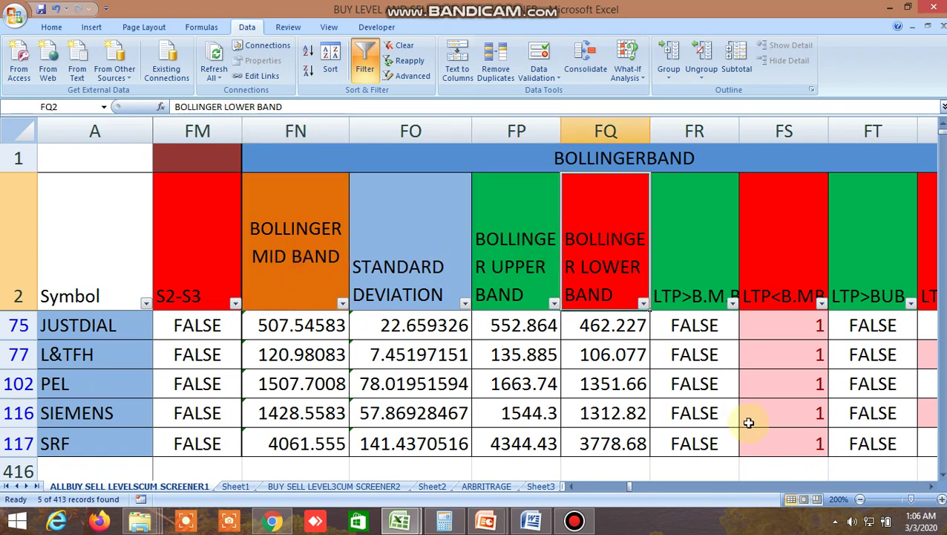
- Examine the PRICE CHANNEL group, covering the upper, lower and mid band columns
{"action": "left_click", "coordinate": [931, 487]}
{"action": "left_click", "coordinate": [931, 487]}
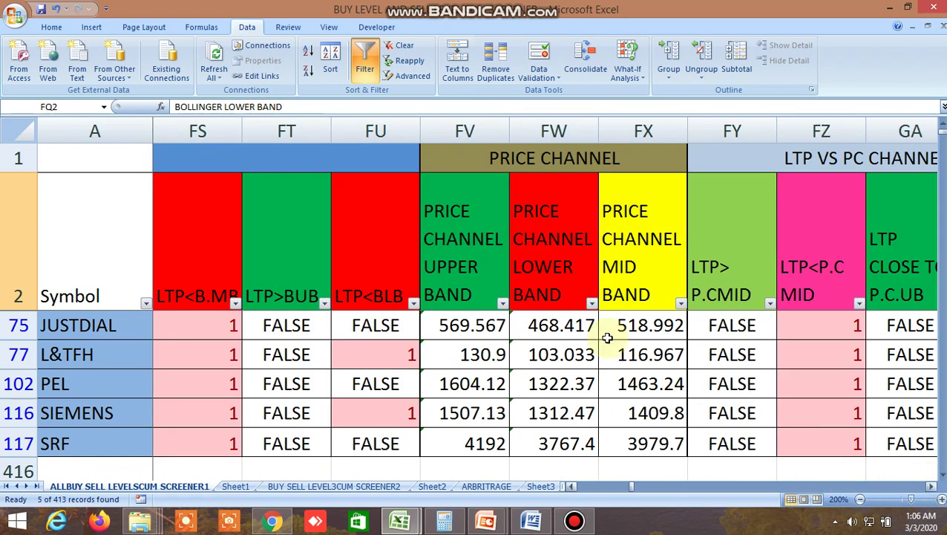
{"action": "left_click", "coordinate": [462, 239]}
{"action": "left_click", "coordinate": [541, 252]}
{"action": "left_click", "coordinate": [628, 245]}
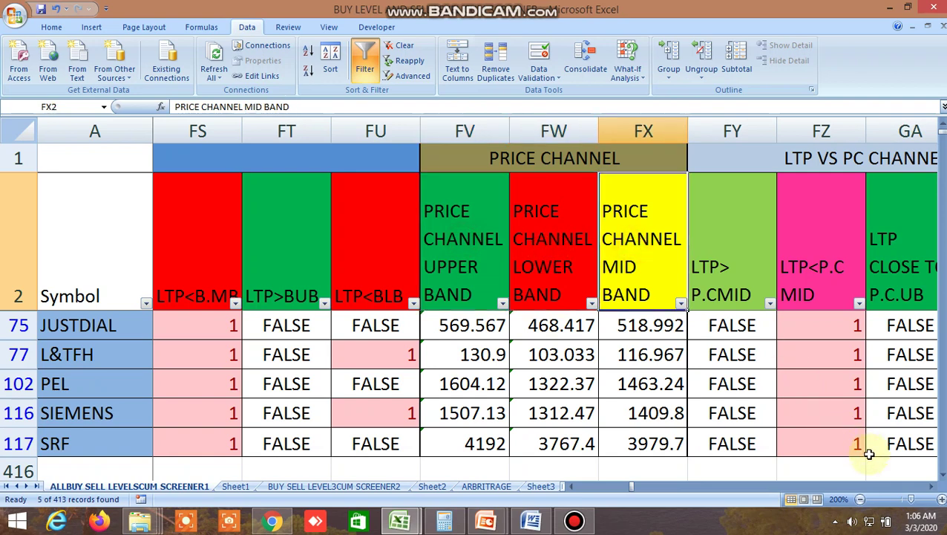
- Review the LTP VS PC CHANNEL, ICHIMOKU CLOUD and VWAP condition columns
{"action": "left_click", "coordinate": [930, 490]}
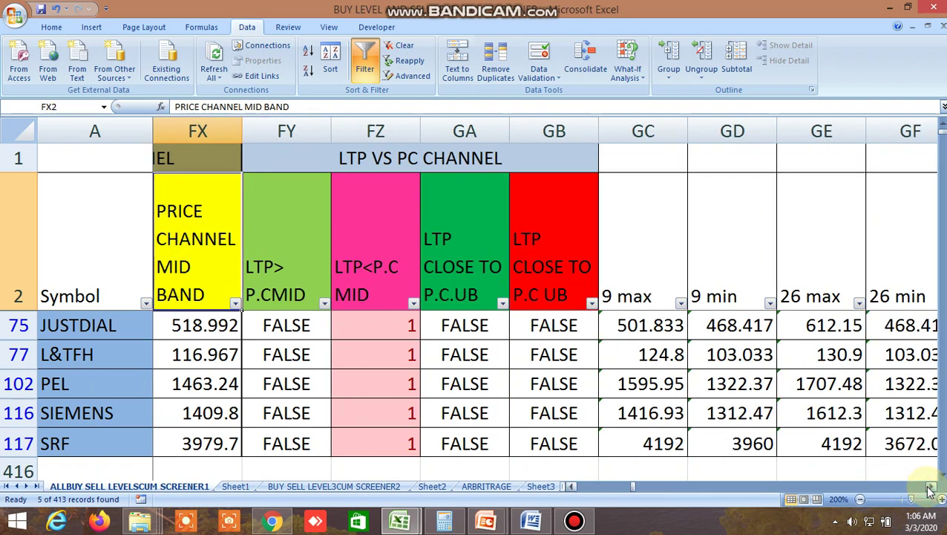
{"action": "left_click", "coordinate": [930, 490]}
{"action": "left_click", "coordinate": [929, 490]}
{"action": "left_click", "coordinate": [929, 490]}
{"action": "left_click", "coordinate": [929, 490]}
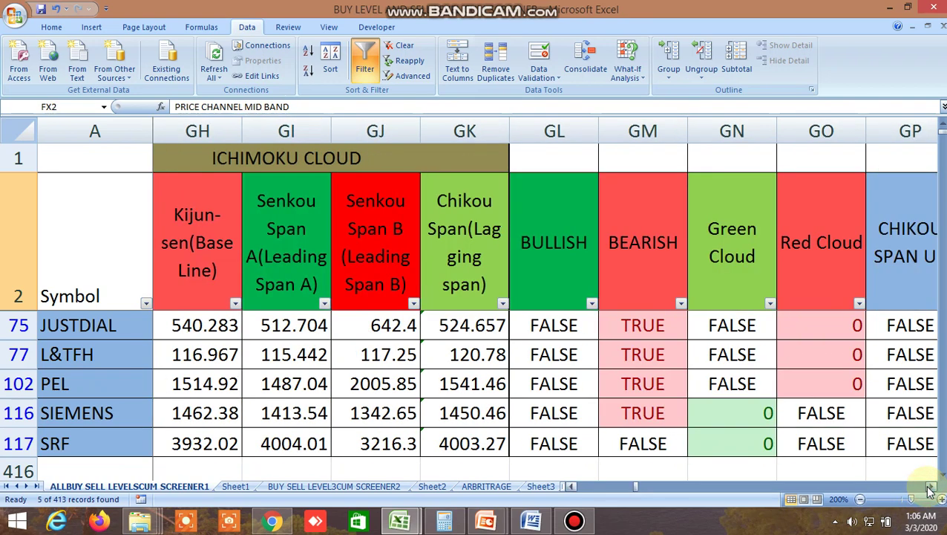
{"action": "left_click", "coordinate": [929, 490]}
{"action": "left_click", "coordinate": [930, 490]}
{"action": "left_click", "coordinate": [929, 490]}
{"action": "left_click", "coordinate": [929, 490]}
{"action": "left_click", "coordinate": [929, 490]}
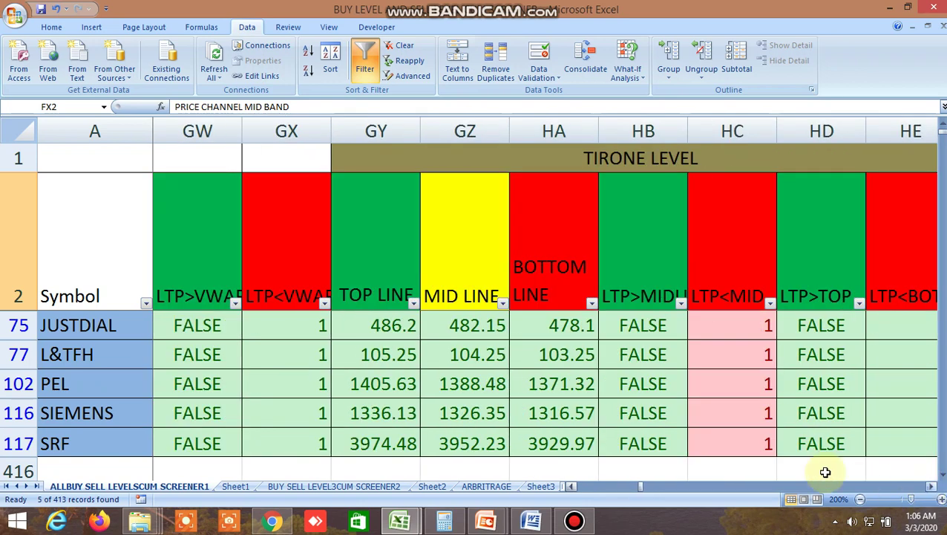
- Examine the TOP LINE, MID LINE and BOTTOM LINE columns of the TIRONE LEVEL group
{"action": "left_click", "coordinate": [383, 269]}
{"action": "left_click", "coordinate": [470, 261]}
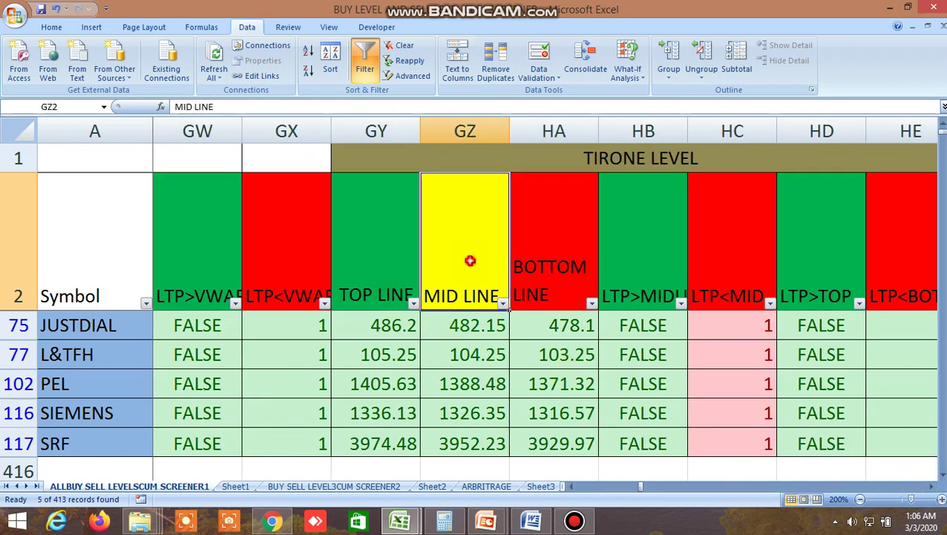
{"action": "left_click", "coordinate": [554, 258]}
- Return to the start of the table and remove its filter so that all symbols are listed
{"action": "left_click_drag", "start_coordinate": [640, 489], "coordinate": [572, 488]}
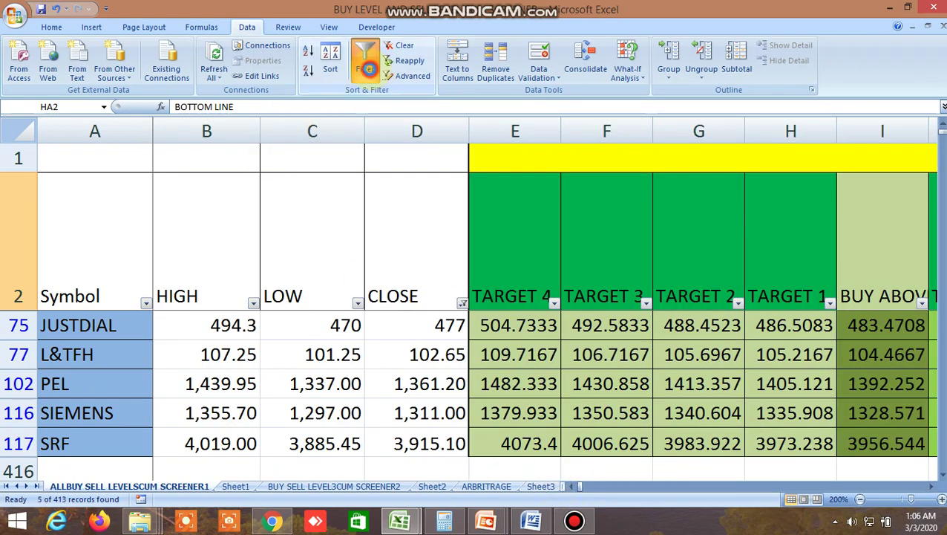
{"action": "left_click", "coordinate": [369, 69]}
- Look down the Symbol list through the stocks and commodities to the NIFTY & BANKNIFTY section
{"action": "scroll", "coordinate": [613, 364], "scroll_direction": "down", "scroll_amount": 4}
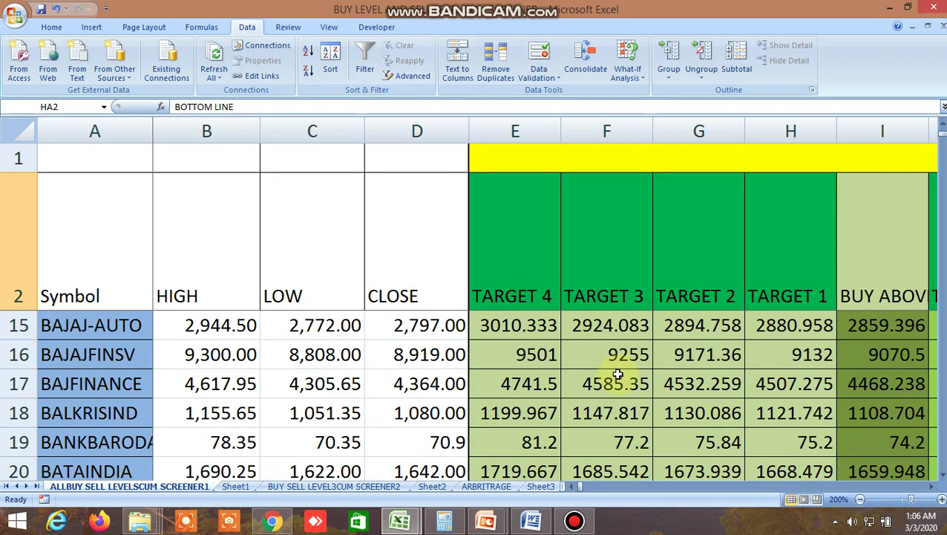
{"action": "scroll", "coordinate": [617, 375], "scroll_direction": "down", "scroll_amount": 20}
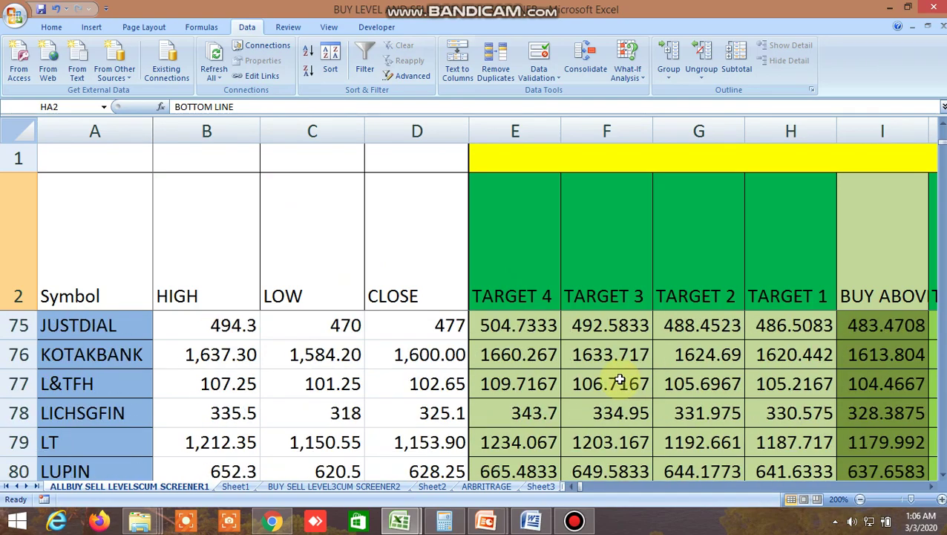
{"action": "scroll", "coordinate": [619, 380], "scroll_direction": "down", "scroll_amount": 18}
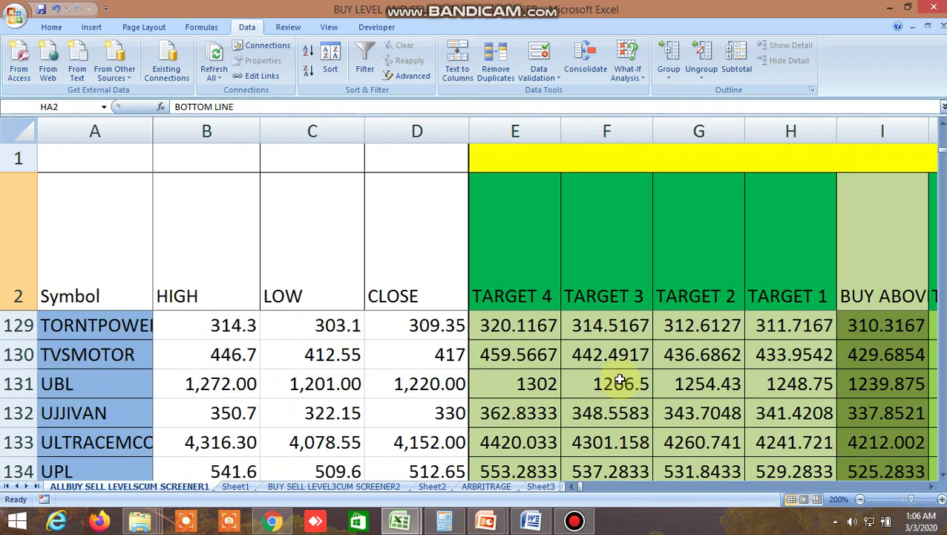
{"action": "scroll", "coordinate": [620, 380], "scroll_direction": "down", "scroll_amount": 4}
{"action": "scroll", "coordinate": [619, 380], "scroll_direction": "down", "scroll_amount": 2}
{"action": "scroll", "coordinate": [619, 380], "scroll_direction": "up", "scroll_amount": 3}
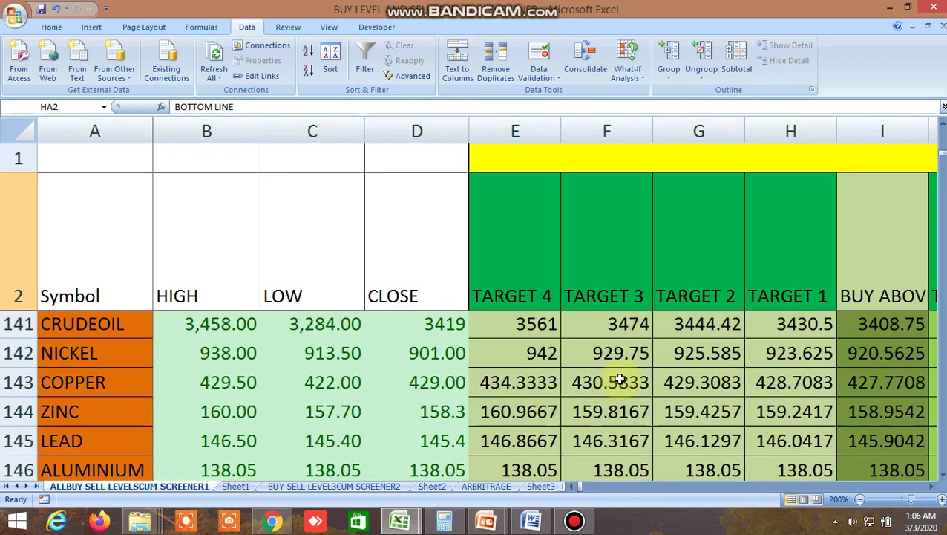
{"action": "scroll", "coordinate": [620, 380], "scroll_direction": "down", "scroll_amount": 3}
{"action": "scroll", "coordinate": [619, 381], "scroll_direction": "down", "scroll_amount": 1}
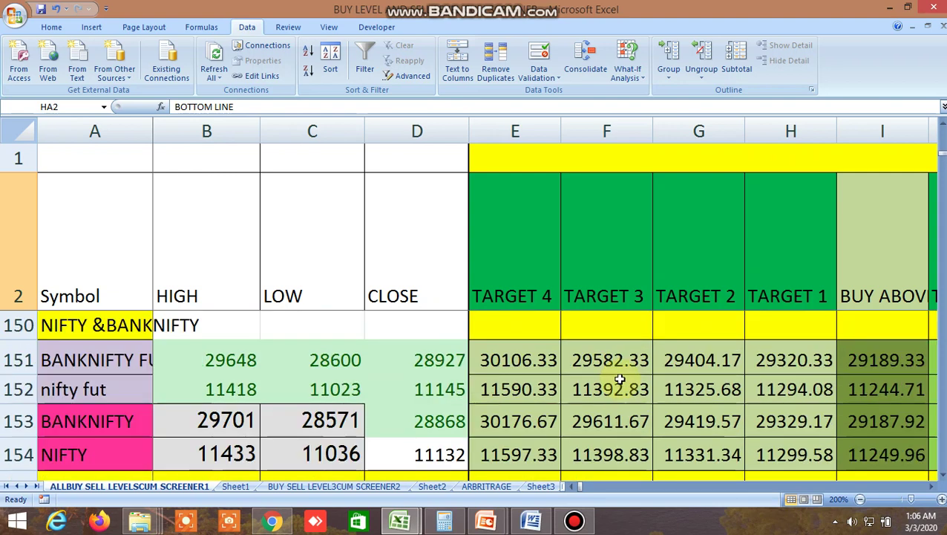
- Review the level and indicator columns for the BANKNIFTY and NIFTY rows, up to the TIRONE LEVEL and linear regression columns
{"action": "left_click", "coordinate": [932, 487]}
{"action": "left_click", "coordinate": [932, 488]}
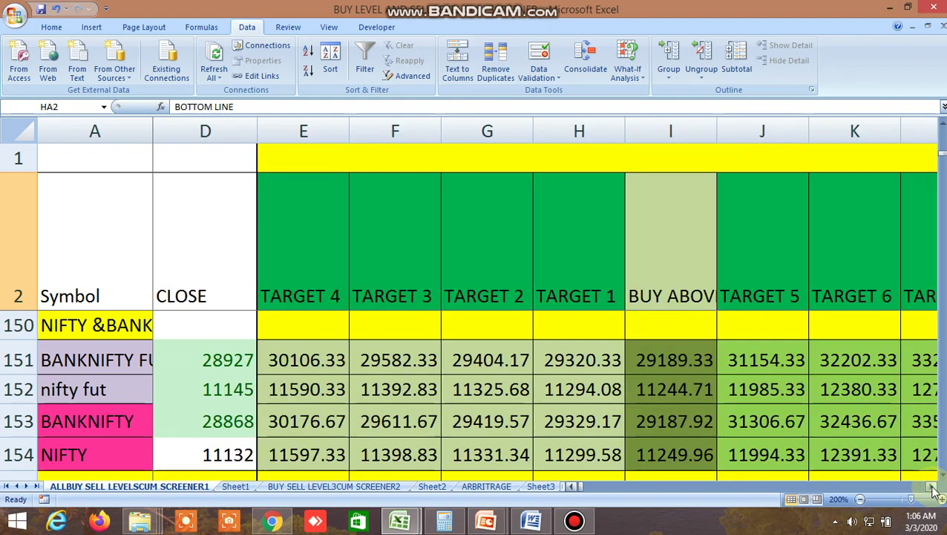
{"action": "left_click", "coordinate": [933, 487]}
{"action": "left_click_drag", "start_coordinate": [933, 487], "coordinate": [933, 490]}
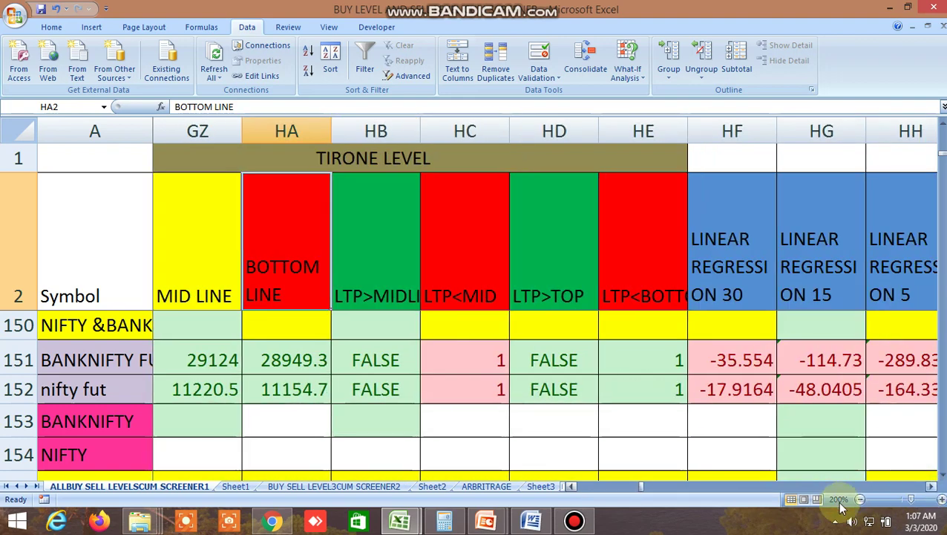
- Return to the commodity rows starting at CRUDEOIL and review their columns up to the TIRONE LEVEL group
{"action": "left_click_drag", "start_coordinate": [641, 488], "coordinate": [553, 491]}
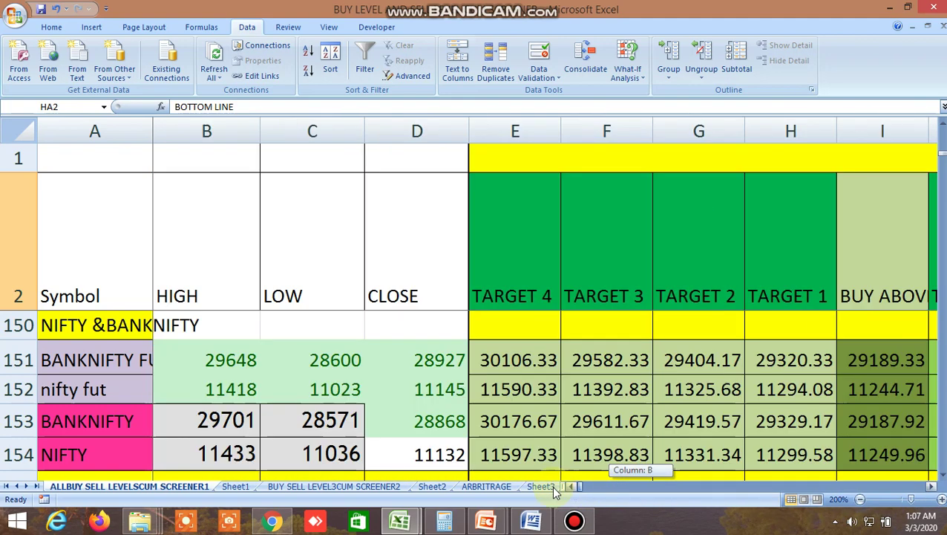
{"action": "scroll", "coordinate": [417, 400], "scroll_direction": "up", "scroll_amount": 2}
{"action": "scroll", "coordinate": [417, 400], "scroll_direction": "up", "scroll_amount": 1}
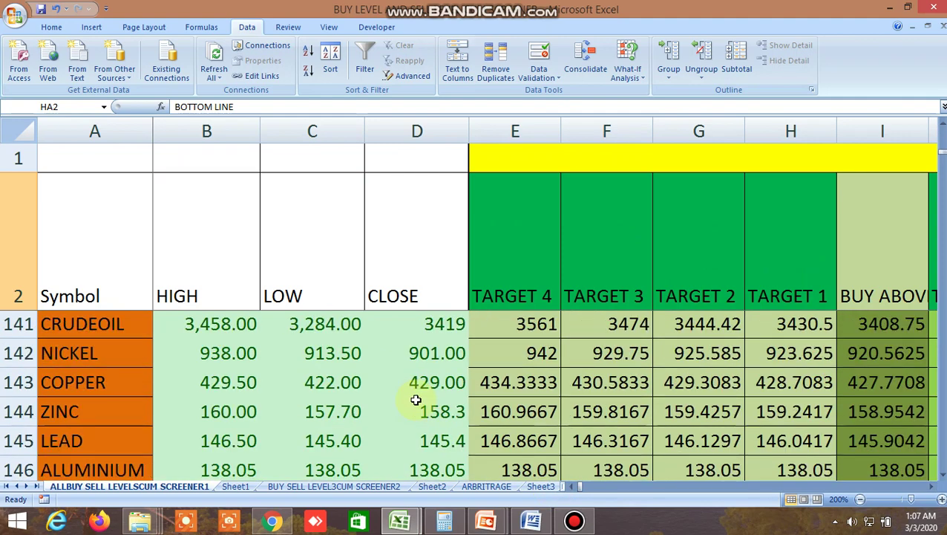
{"action": "left_click_drag", "start_coordinate": [934, 486], "coordinate": [935, 486]}
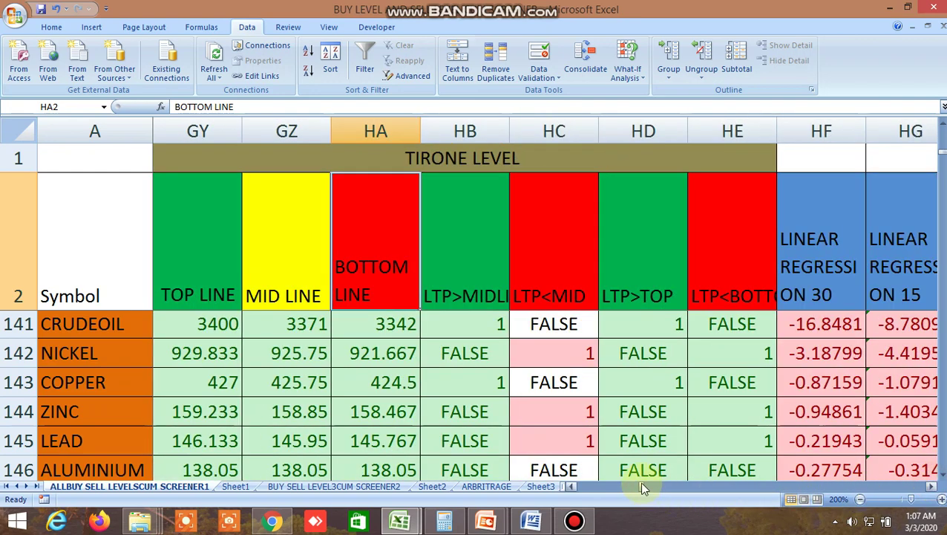
- Examine the commodity rows from ZINC to NATURAL GAS, from the price columns to the LTP VS PC CHANNEL conditions
{"action": "left_click_drag", "start_coordinate": [644, 487], "coordinate": [564, 499]}
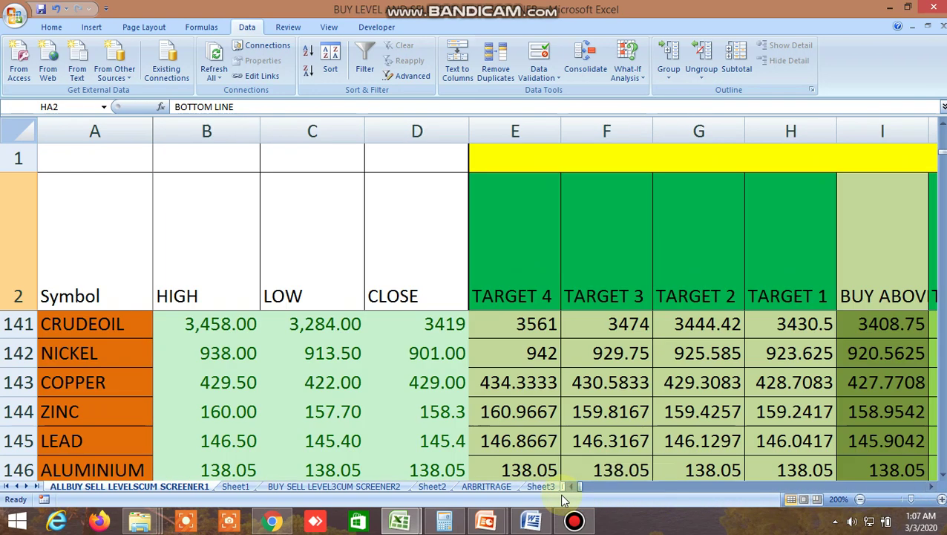
{"action": "left_click", "coordinate": [942, 479]}
{"action": "left_click", "coordinate": [942, 479]}
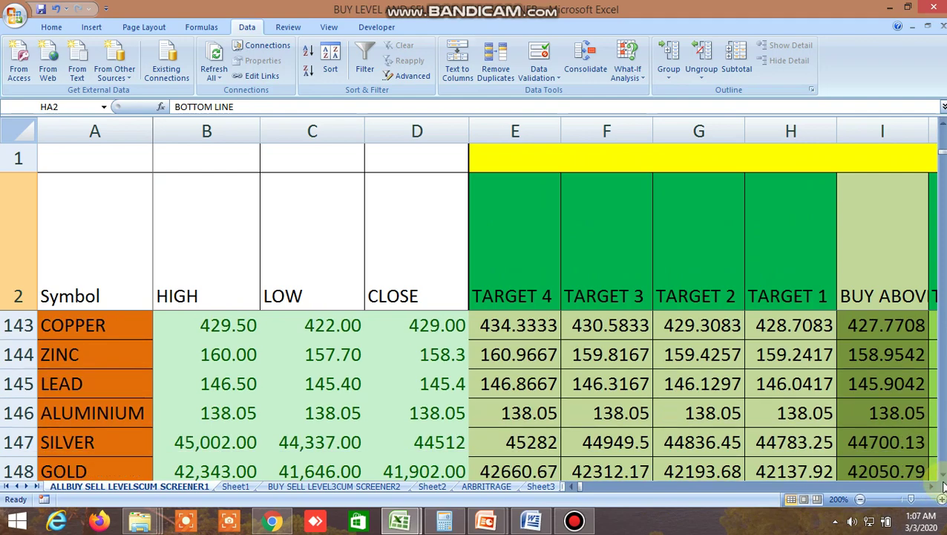
{"action": "left_click", "coordinate": [942, 475]}
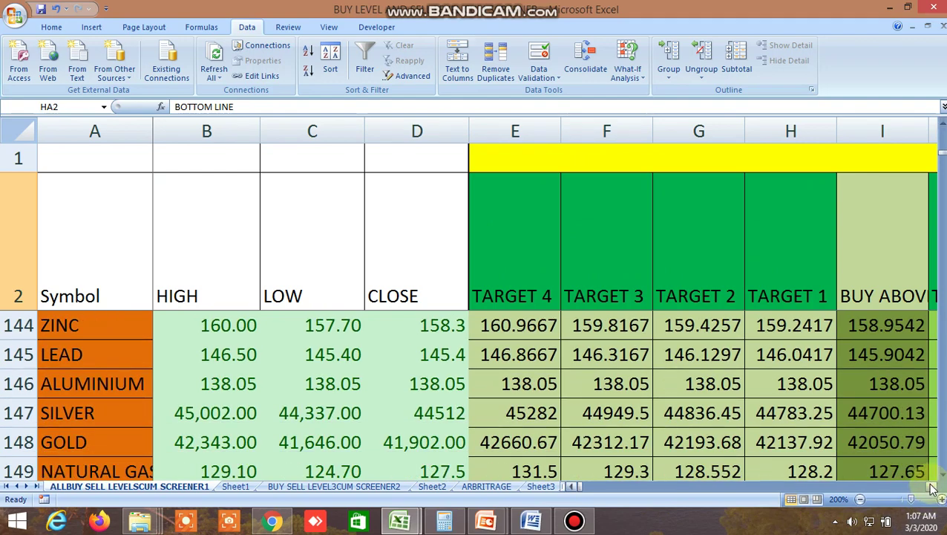
{"action": "left_click_drag", "start_coordinate": [934, 487], "coordinate": [934, 487]}
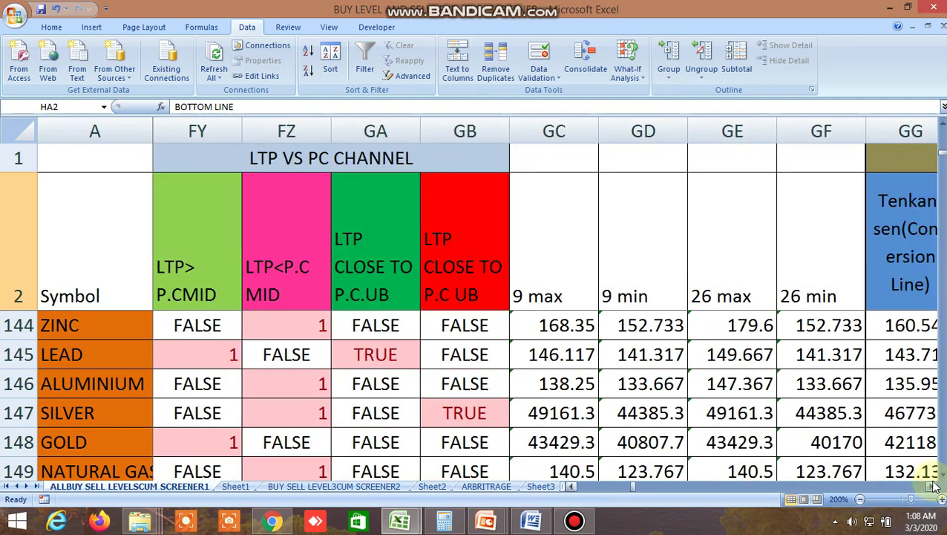
- Move to the stock rows from APOLLOHOSP to AXISBANK and examine their Sell below and sell target columns
{"action": "left_click_drag", "start_coordinate": [637, 490], "coordinate": [578, 490]}
{"action": "scroll", "coordinate": [490, 393], "scroll_direction": "down", "scroll_amount": 3}
{"action": "scroll", "coordinate": [497, 415], "scroll_direction": "down", "scroll_amount": 3}
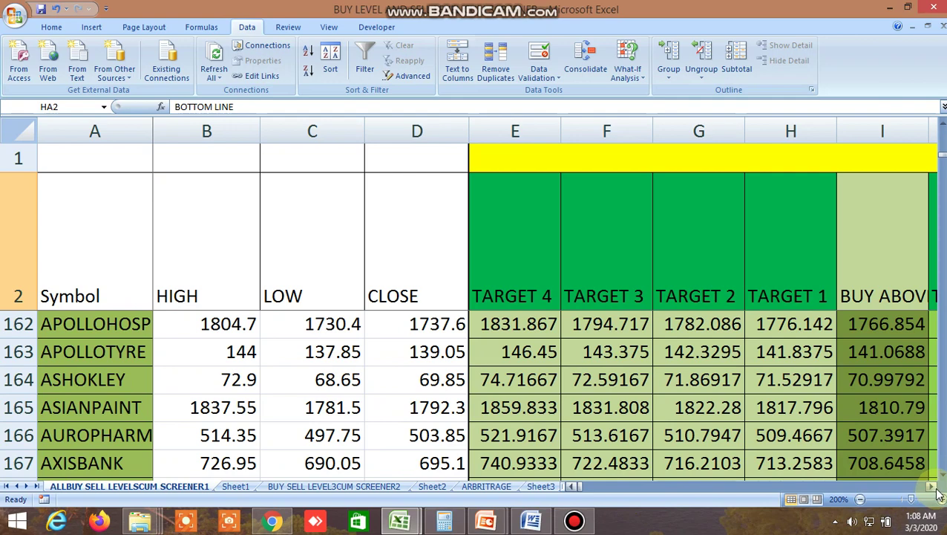
{"action": "left_click_drag", "start_coordinate": [934, 488], "coordinate": [934, 490]}
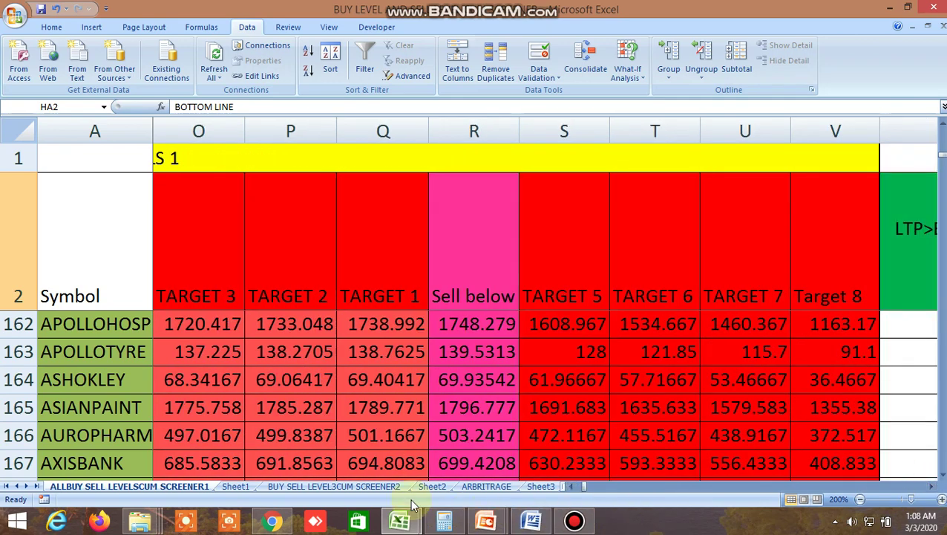
- Open the BUY SELL LEVEL3CUM SCREENER2 sheet and go to the 100 MA CUT column at the start of the list
{"action": "left_click", "coordinate": [334, 486]}
{"action": "scroll", "coordinate": [640, 417], "scroll_direction": "up", "scroll_amount": 1}
{"action": "scroll", "coordinate": [640, 417], "scroll_direction": "up", "scroll_amount": 20}
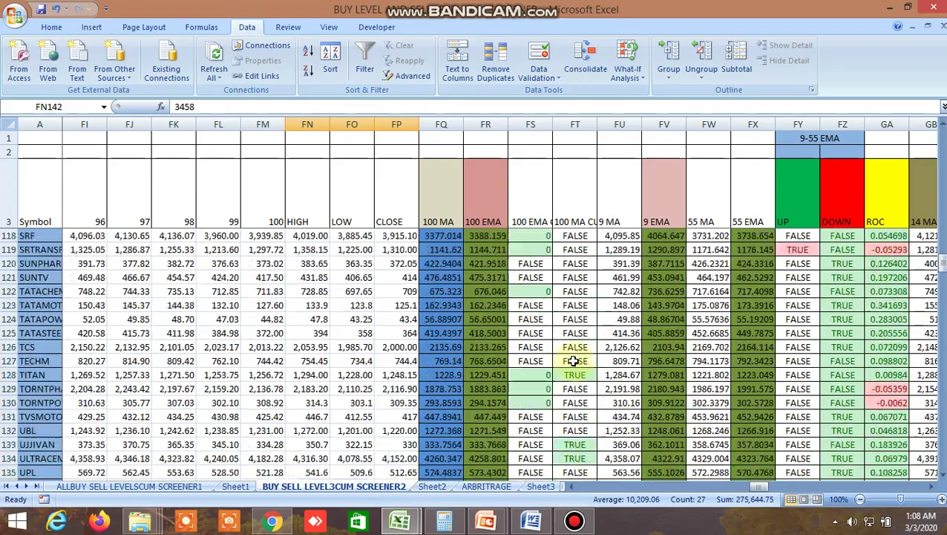
{"action": "scroll", "coordinate": [567, 346], "scroll_direction": "up", "scroll_amount": 13}
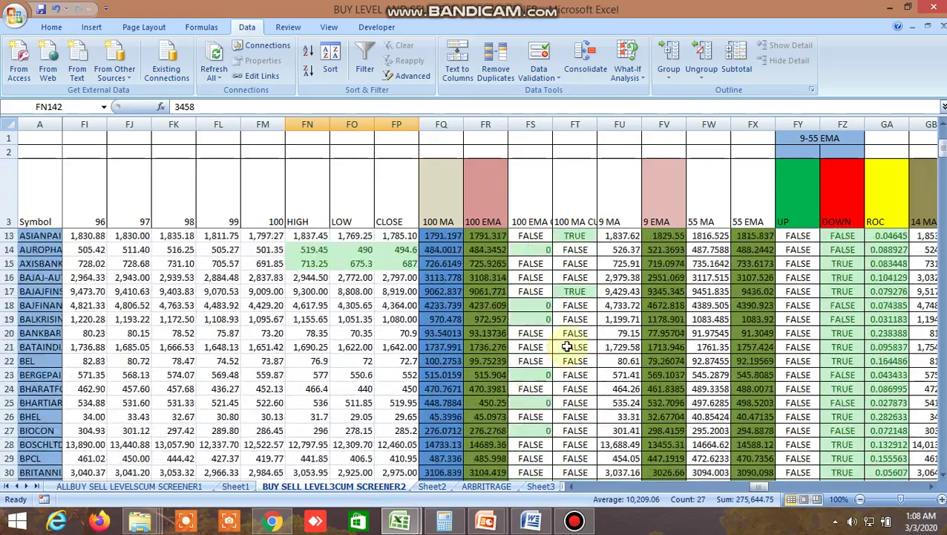
{"action": "left_click", "coordinate": [576, 198]}
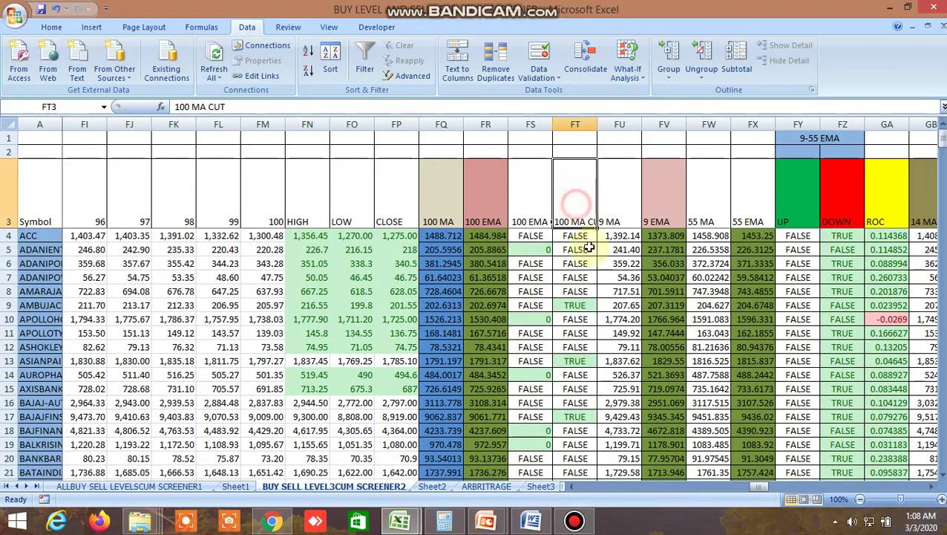
- Inspect the 100 MA CUT condition for AMBUJACEM together with the stock's HIGH and LOW prices
{"action": "left_click", "coordinate": [586, 305]}
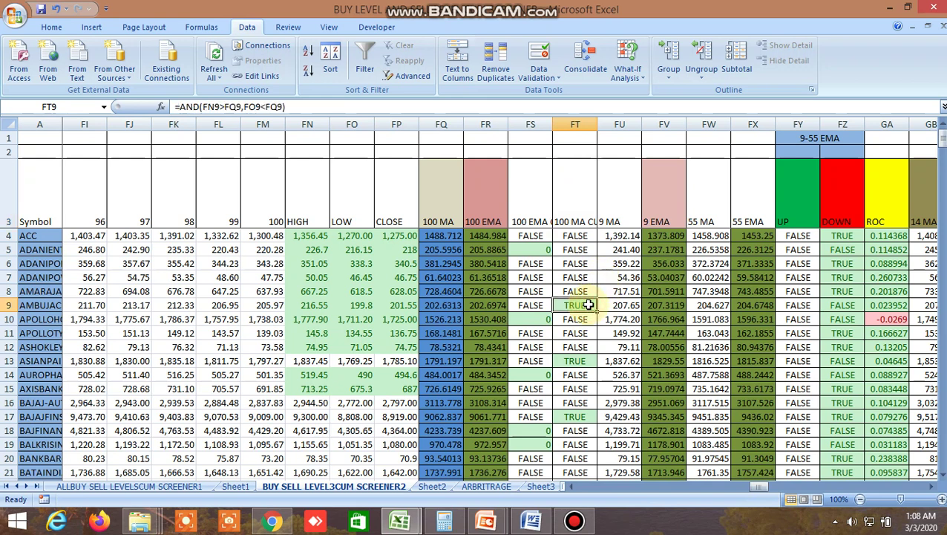
{"action": "left_click", "coordinate": [574, 188]}
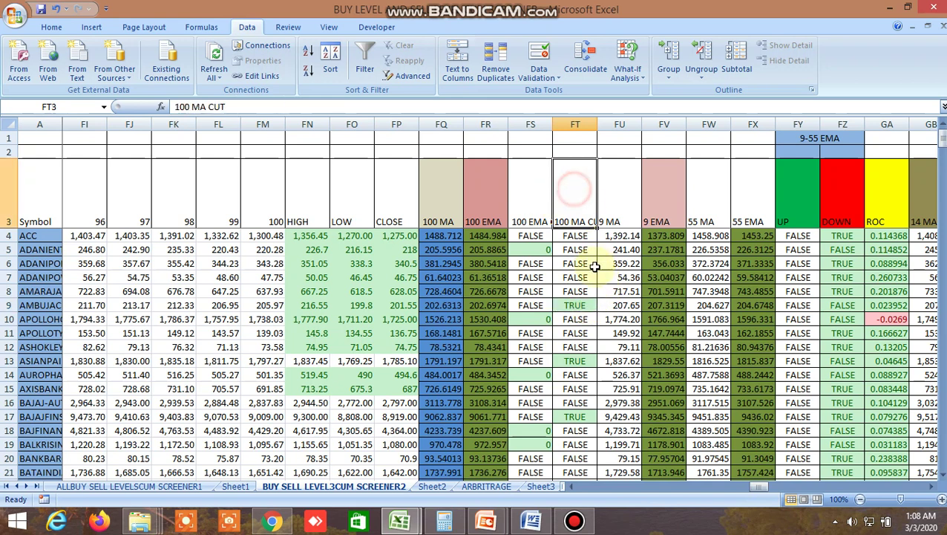
{"action": "left_click", "coordinate": [585, 305]}
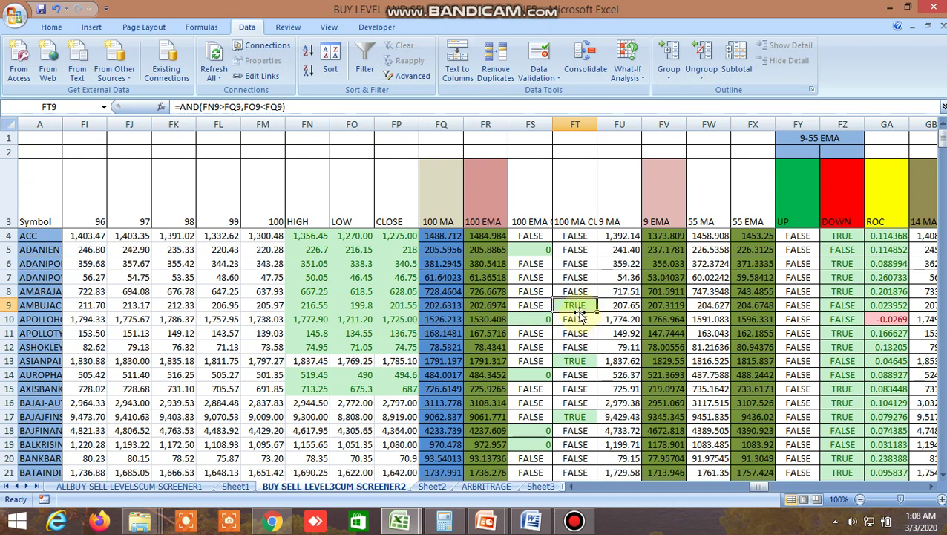
{"action": "left_click", "coordinate": [319, 308]}
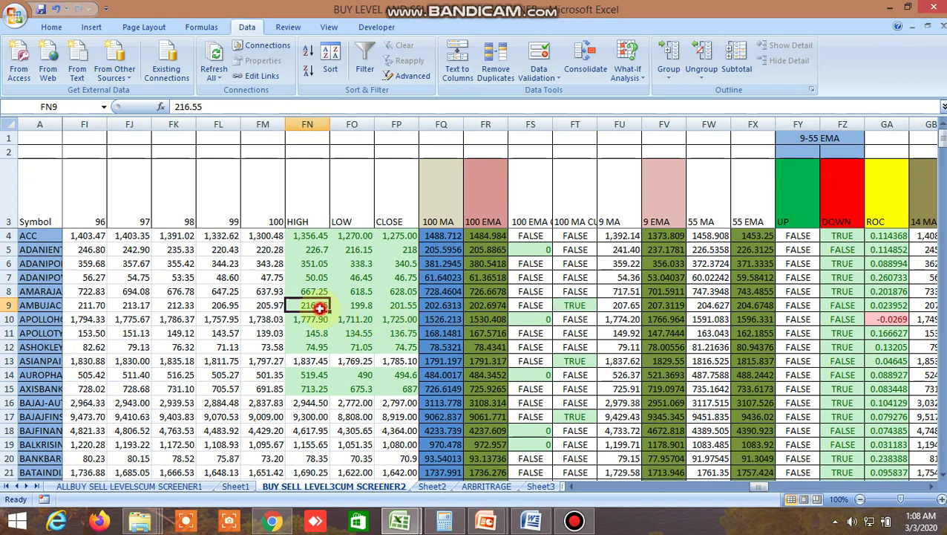
{"action": "left_click", "coordinate": [356, 305]}
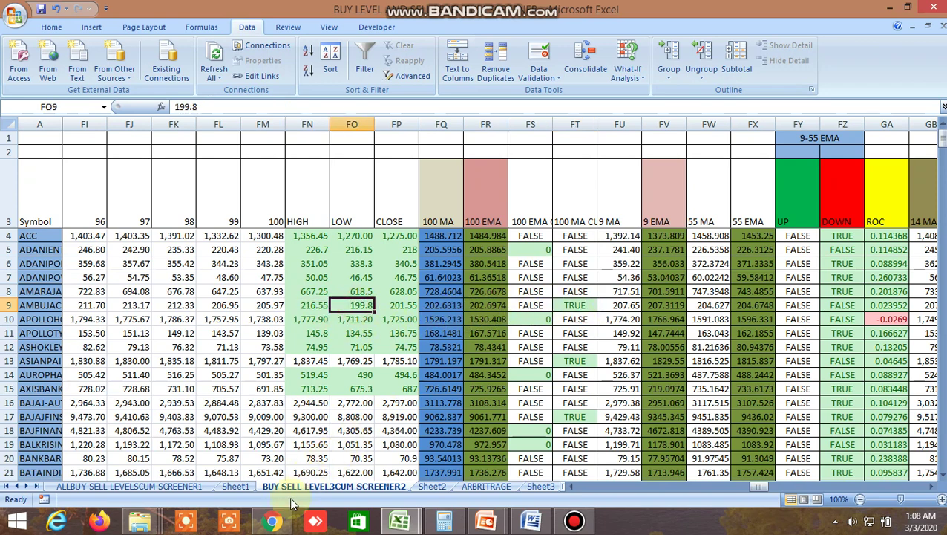
- Switch to the Zerodha Kite chart in Chrome and open the NSE chart of AMBUJACEM
{"action": "left_click", "coordinate": [273, 521]}
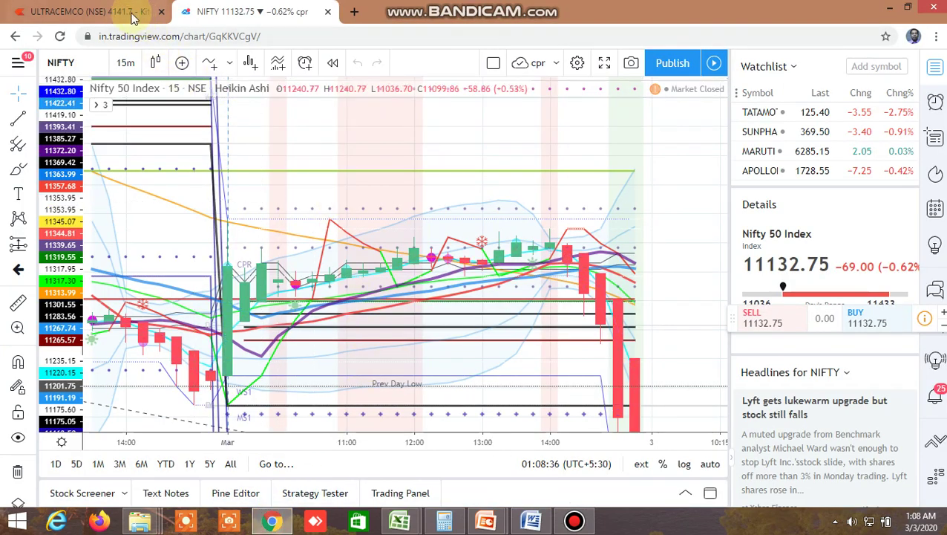
{"action": "left_click", "coordinate": [125, 12]}
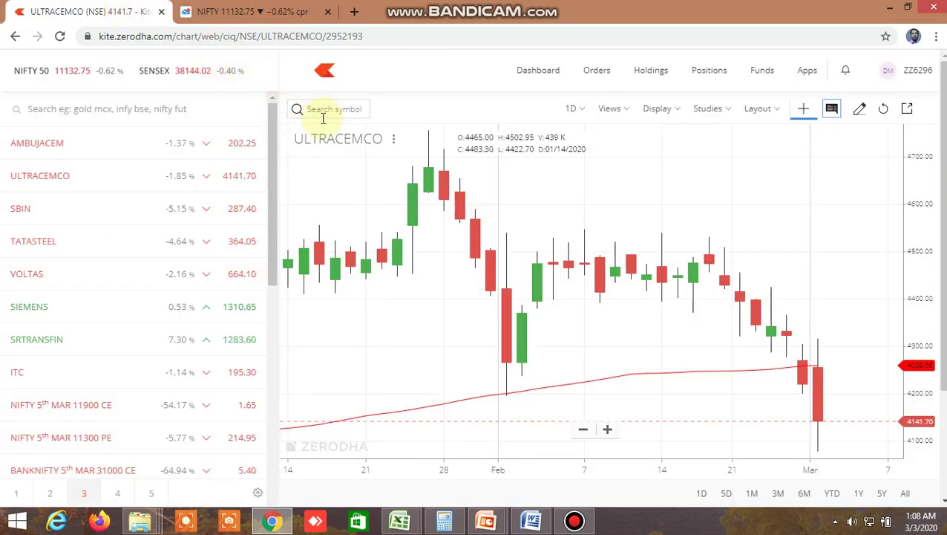
{"action": "left_click", "coordinate": [332, 109]}
{"action": "type", "text": "AMBU"}
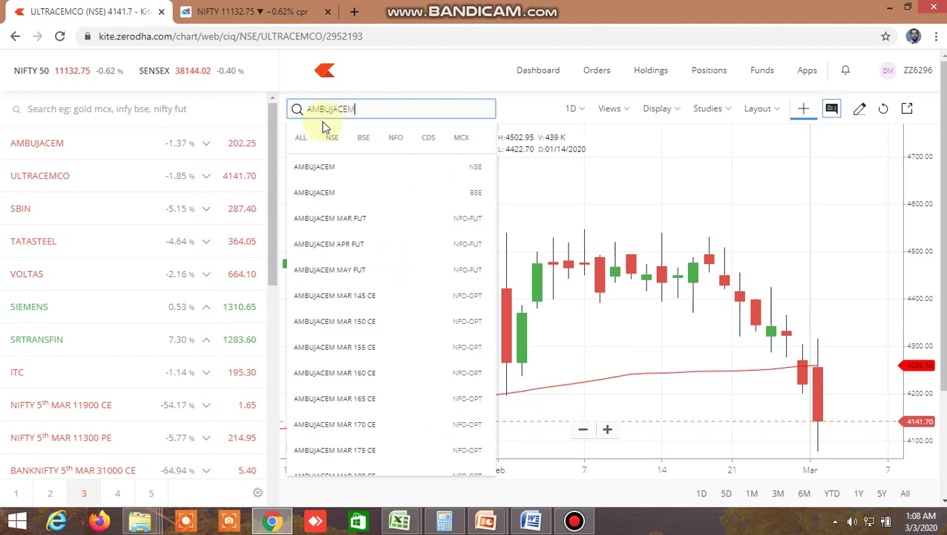
{"action": "type", "text": "JACEM"}
{"action": "left_click", "coordinate": [338, 168]}
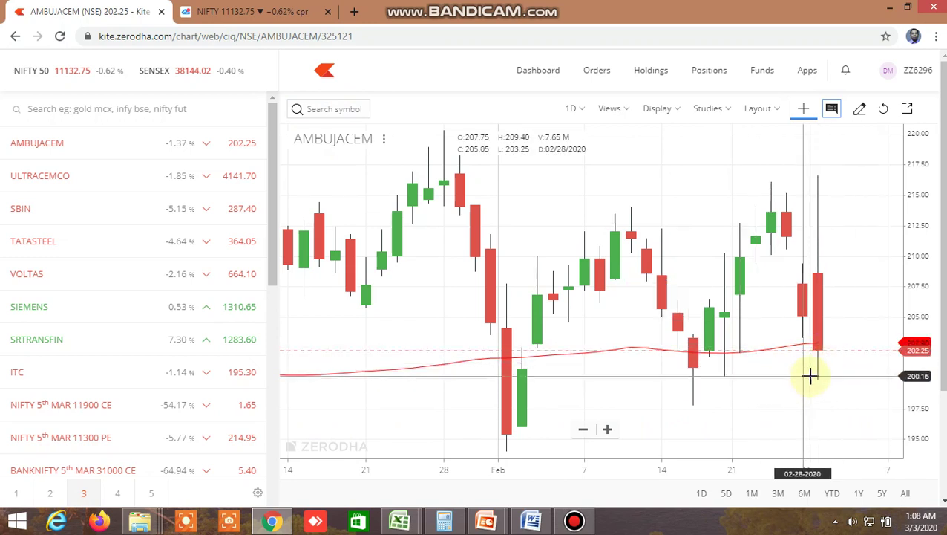
- Return to the first Excel workbook and inspect the 100 MA CUT condition for ASIANPAINT
{"action": "mouse_move", "coordinate": [413, 522]}
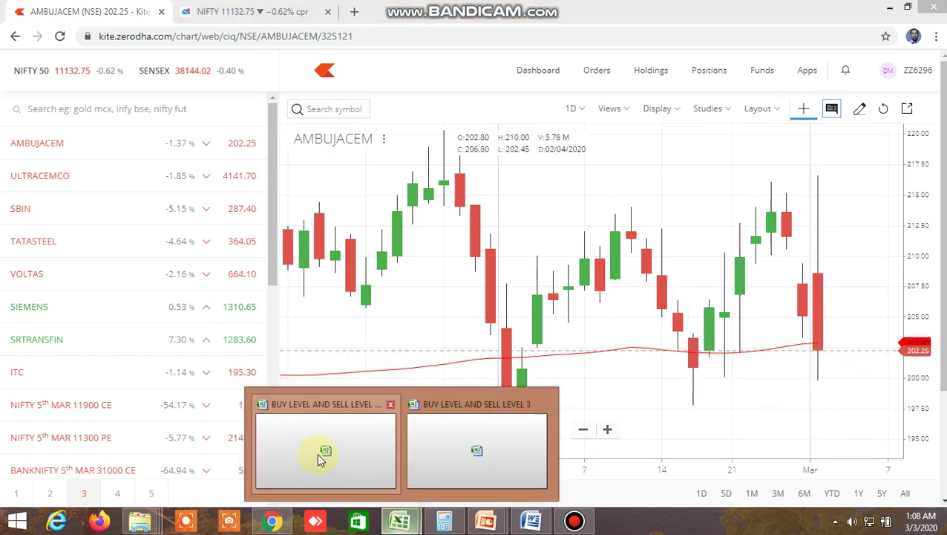
{"action": "left_click", "coordinate": [335, 451]}
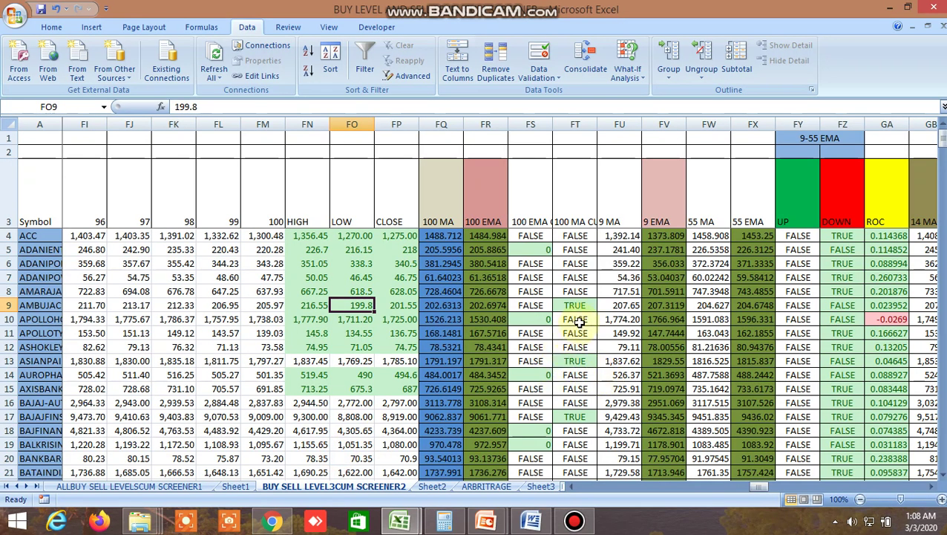
{"action": "left_click", "coordinate": [583, 361]}
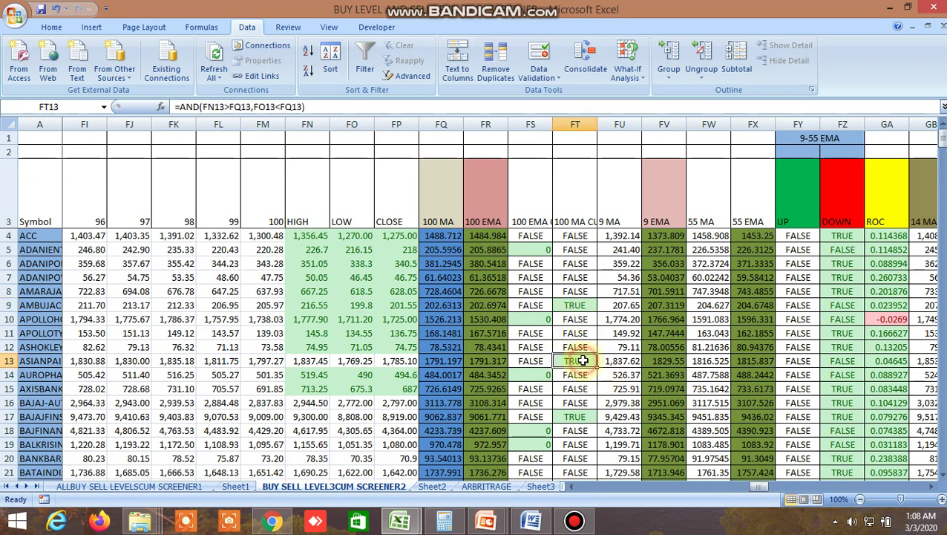
- Switch to the Kite chart in Chrome and open the NSE chart of ASIANPAINT
{"action": "left_click", "coordinate": [276, 521]}
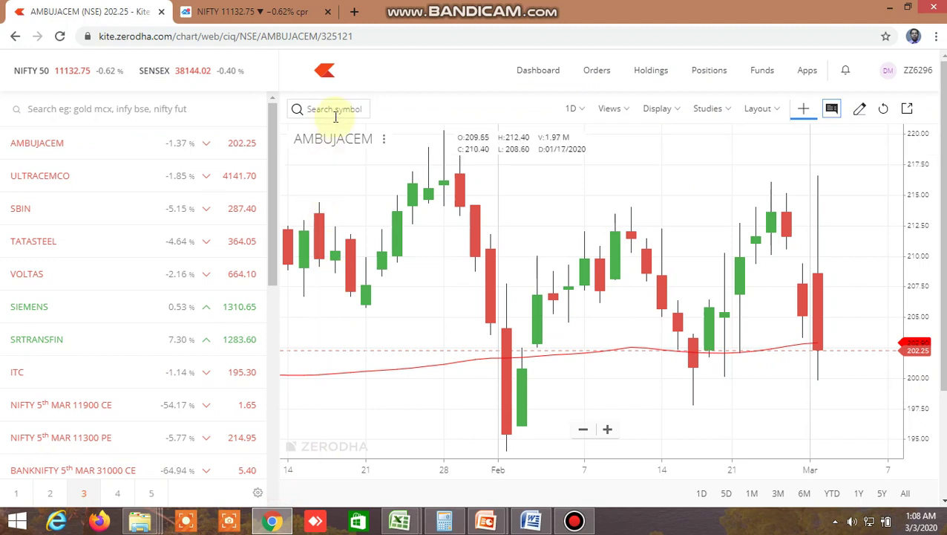
{"action": "type", "text": "ASIAN"}
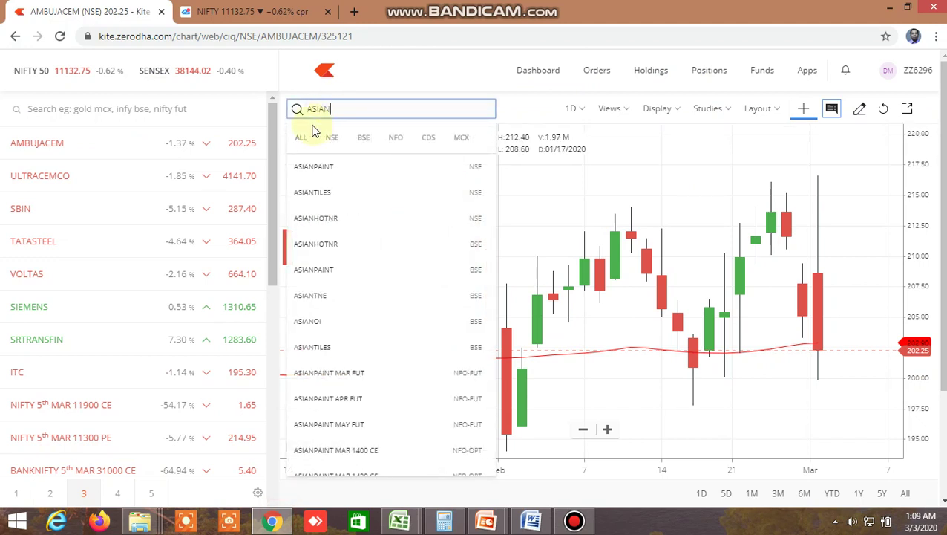
{"action": "left_click", "coordinate": [313, 166]}
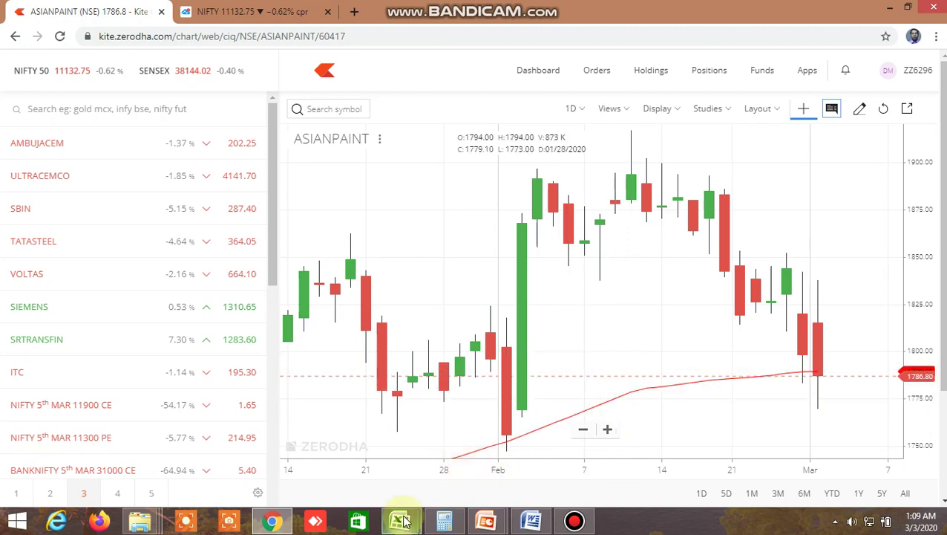
- Return to the Excel screener and inspect the 100 MA CUT conditions in rows 17 and 31
{"action": "mouse_move", "coordinate": [401, 513]}
{"action": "left_click", "coordinate": [351, 459]}
{"action": "scroll", "coordinate": [637, 403], "scroll_direction": "down", "scroll_amount": 2}
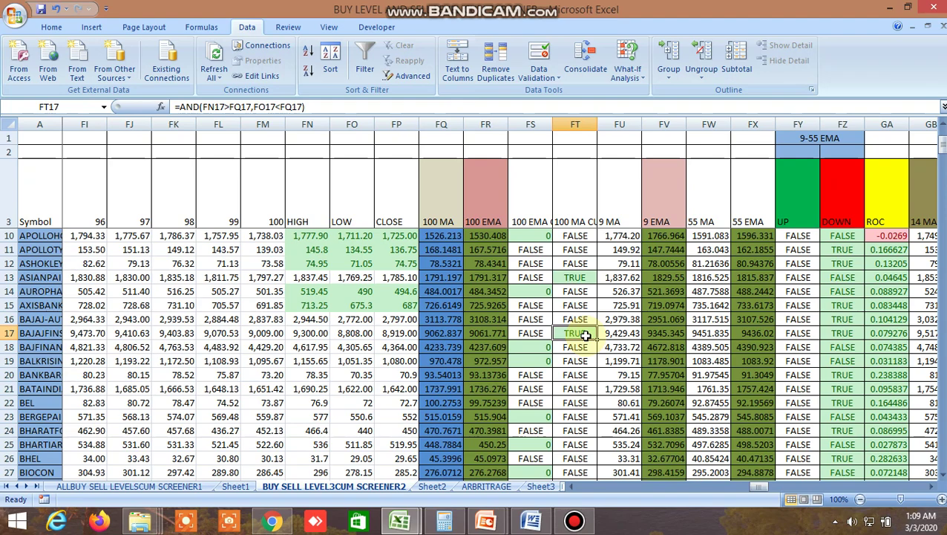
{"action": "scroll", "coordinate": [586, 373], "scroll_direction": "down", "scroll_amount": 2}
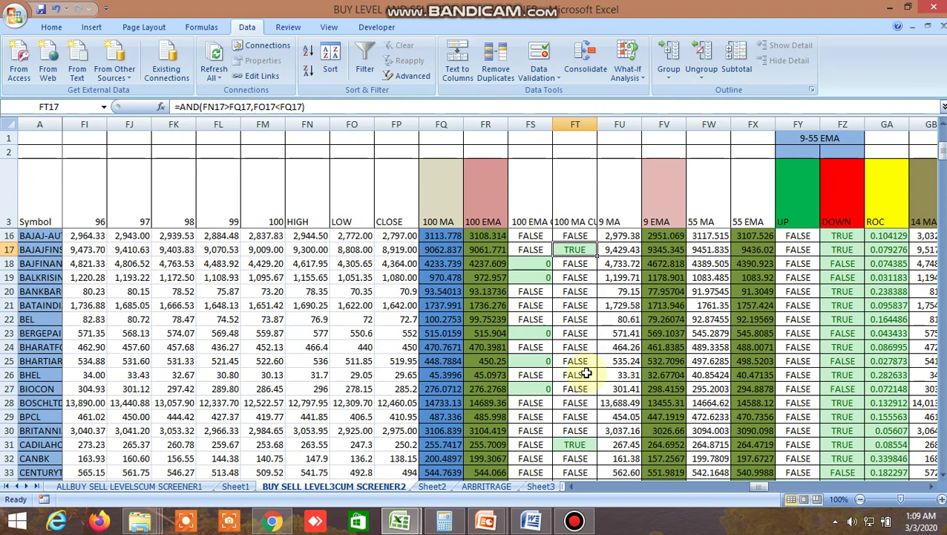
{"action": "left_click", "coordinate": [579, 442]}
- Review the SHORT TERM EMA'S and LONG TERM EMA'S column groups, starting from the first stock rows
{"action": "left_click_drag", "start_coordinate": [758, 486], "coordinate": [834, 486]}
{"action": "scroll", "coordinate": [540, 372], "scroll_direction": "up", "scroll_amount": 4}
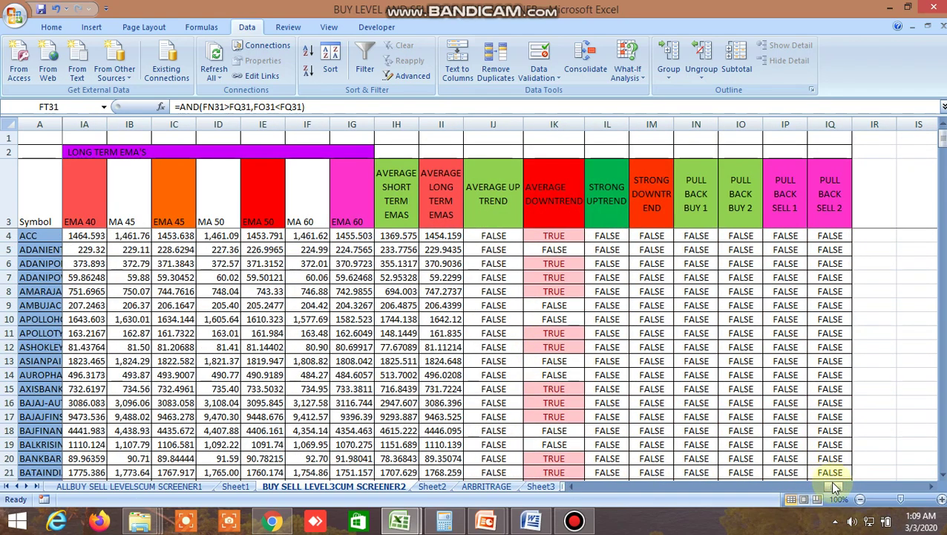
{"action": "left_click_drag", "start_coordinate": [835, 486], "coordinate": [812, 484]}
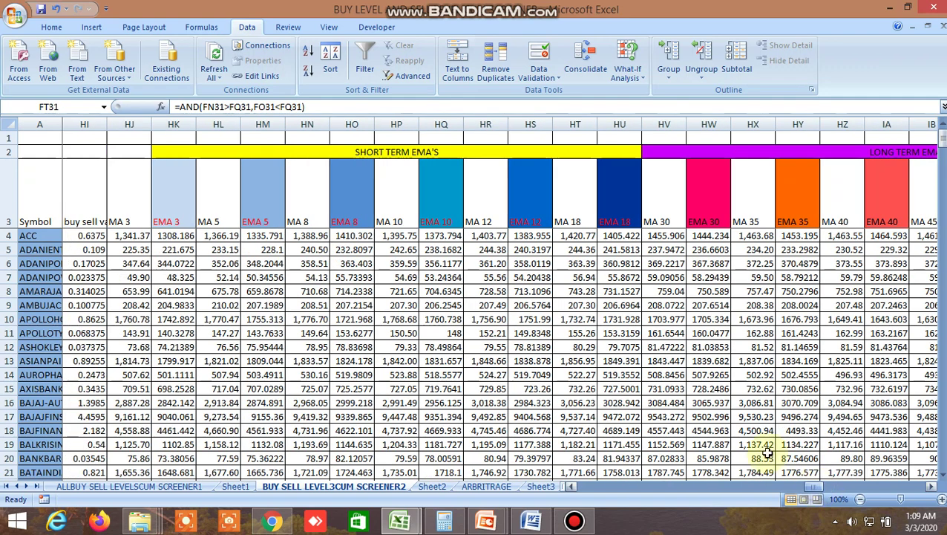
{"action": "left_click", "coordinate": [444, 152]}
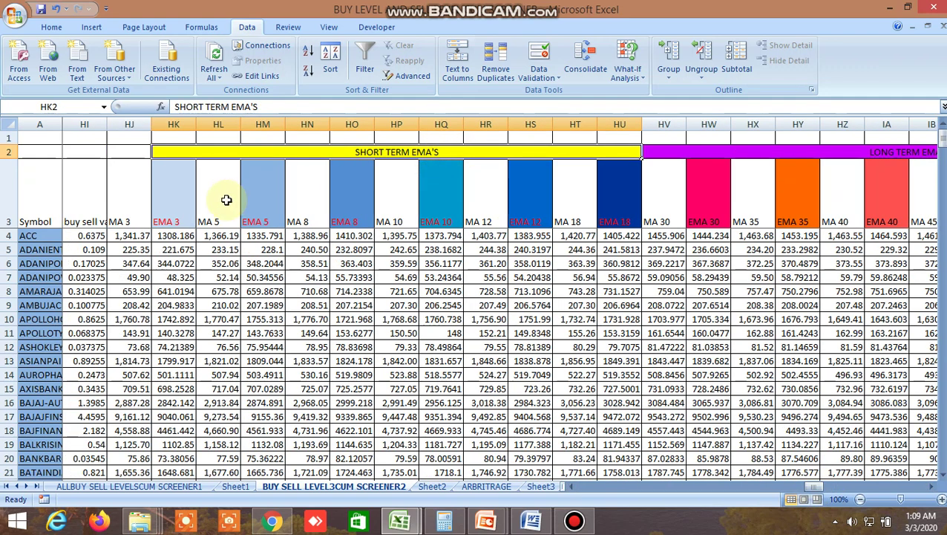
{"action": "left_click", "coordinate": [933, 486]}
{"action": "left_click", "coordinate": [677, 154]}
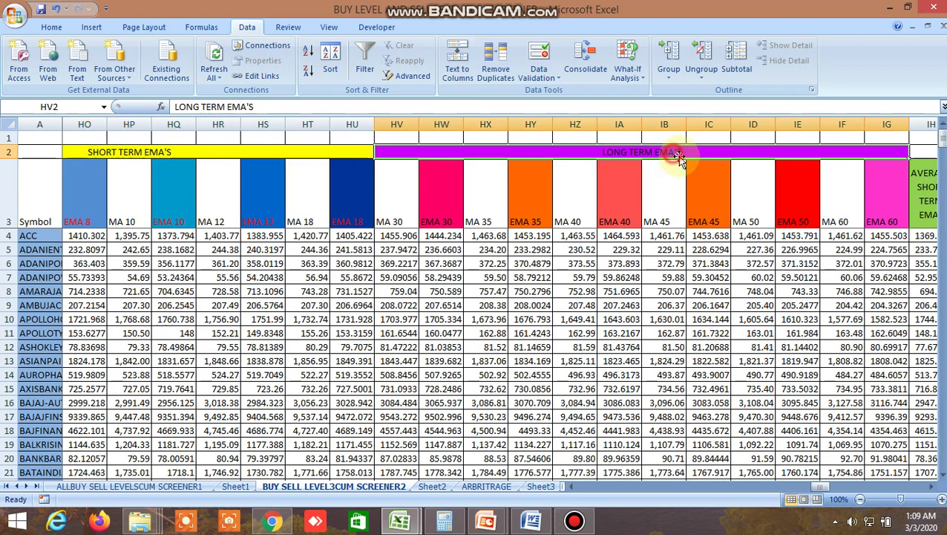
- Examine the AVERAGE SHORT TERM EMAS, AVERAGE LONG TERM EMAS, AVERAGE UP TREND and AVERAGE DOWNTREND columns
{"action": "left_click", "coordinate": [933, 487]}
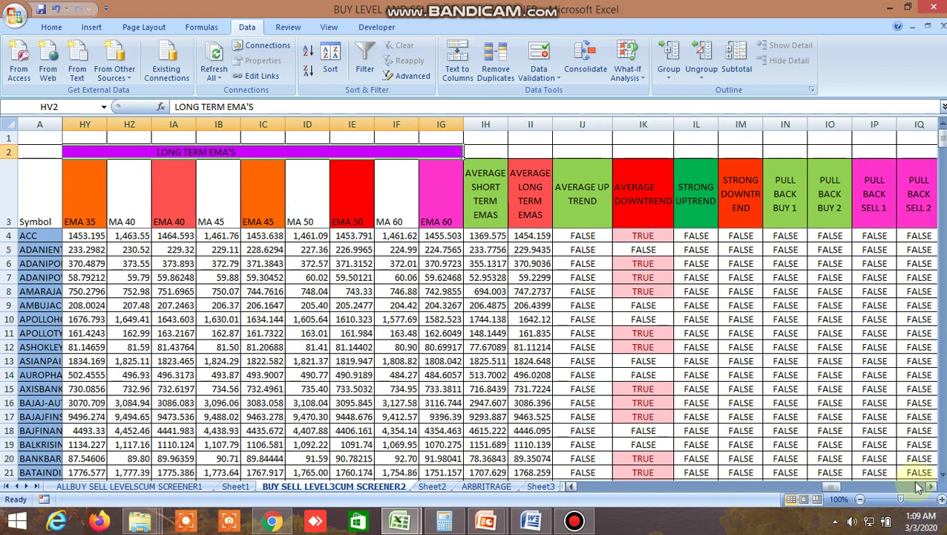
{"action": "left_click", "coordinate": [486, 195]}
{"action": "left_click", "coordinate": [534, 204]}
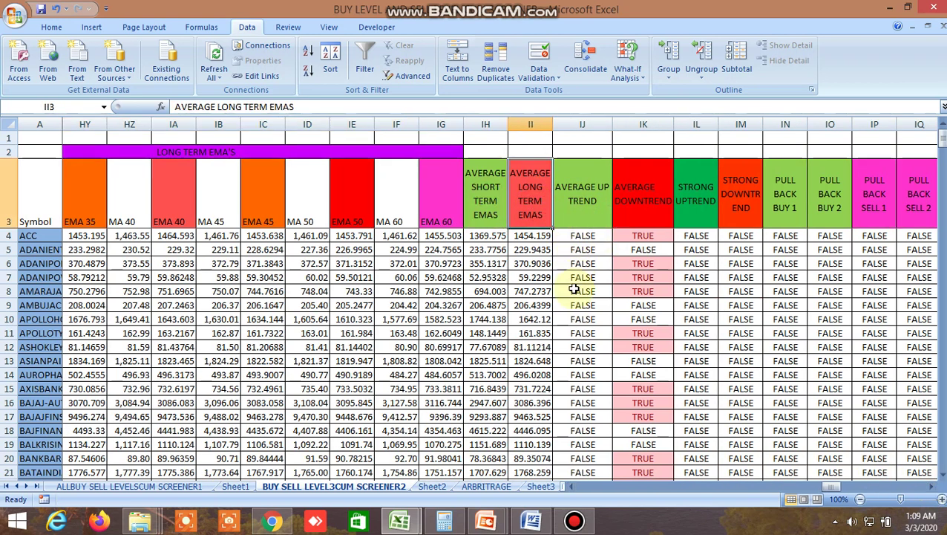
{"action": "left_click", "coordinate": [584, 211]}
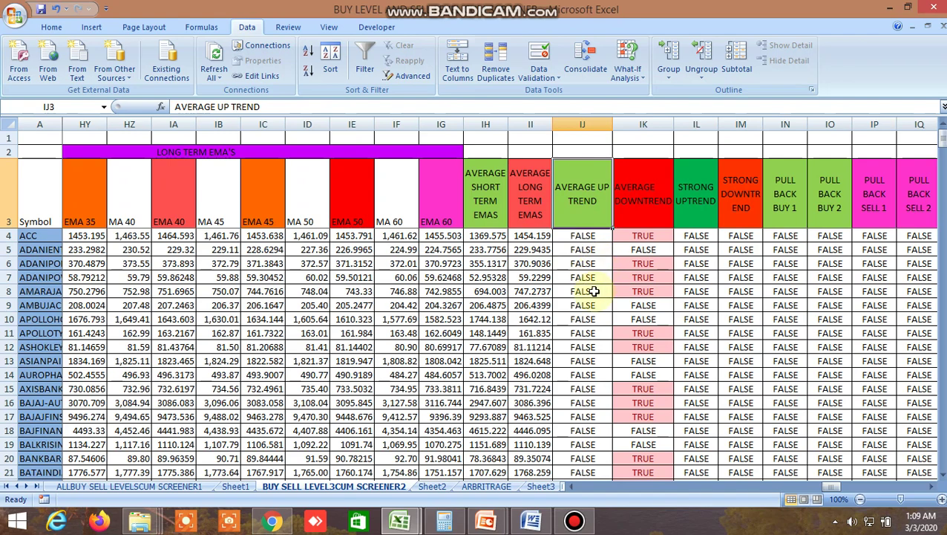
{"action": "scroll", "coordinate": [594, 291], "scroll_direction": "down", "scroll_amount": 11}
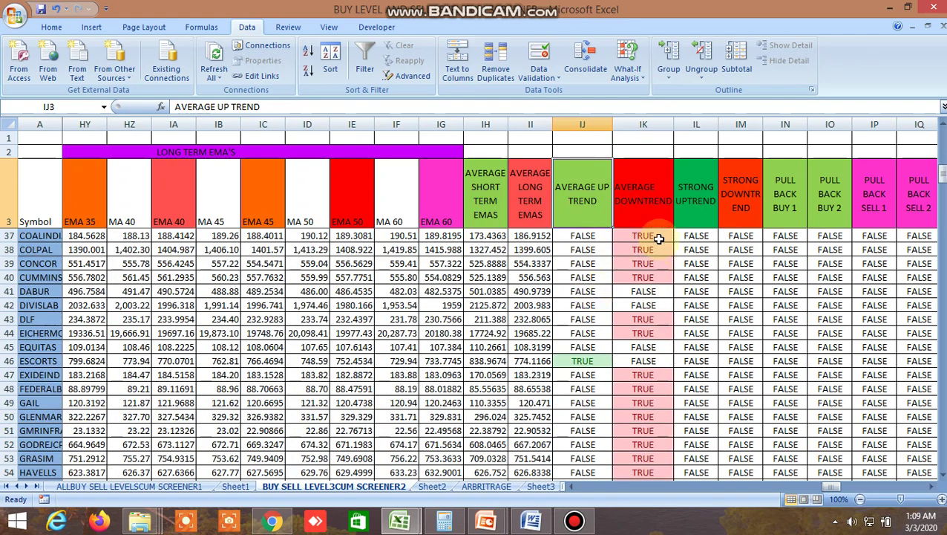
{"action": "left_click", "coordinate": [641, 196]}
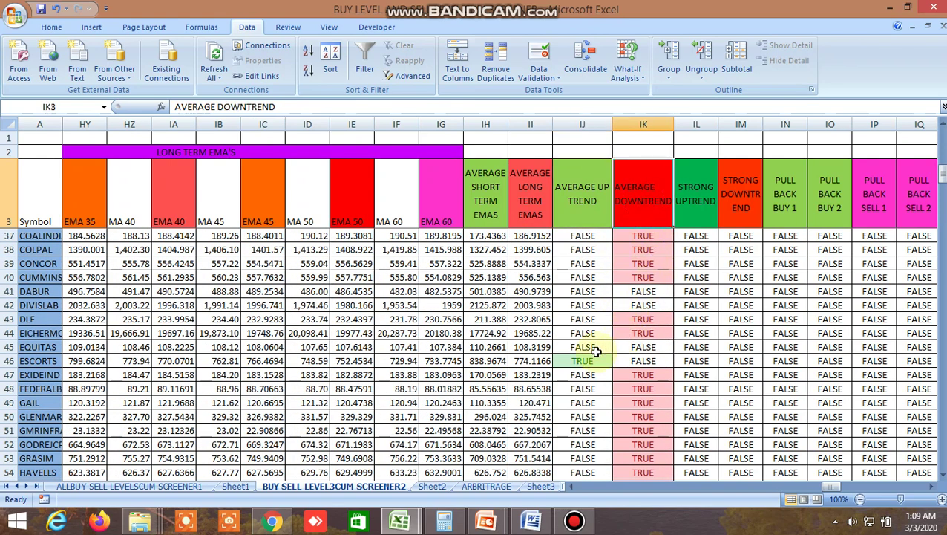
- Inspect the AVERAGE UP TREND formula in row 119 and the AVERAGE DOWNTREND formula for SIEMENS
{"action": "scroll", "coordinate": [595, 351], "scroll_direction": "down", "scroll_amount": 15}
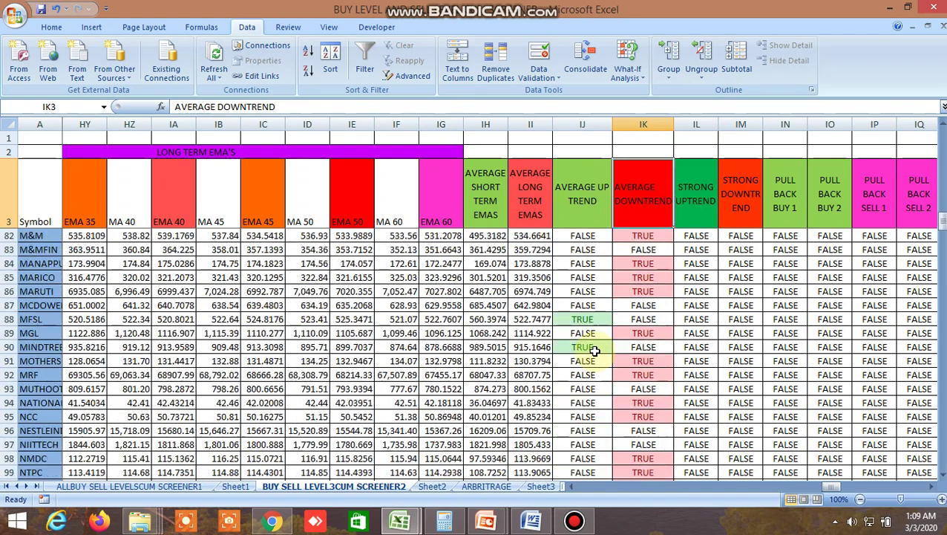
{"action": "scroll", "coordinate": [595, 351], "scroll_direction": "down", "scroll_amount": 2}
{"action": "scroll", "coordinate": [596, 351], "scroll_direction": "down", "scroll_amount": 7}
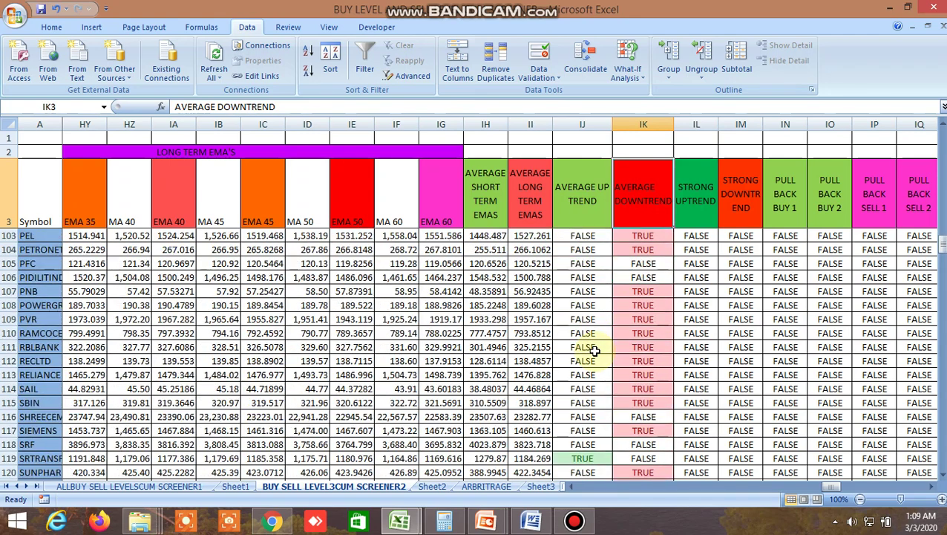
{"action": "left_click", "coordinate": [590, 373]}
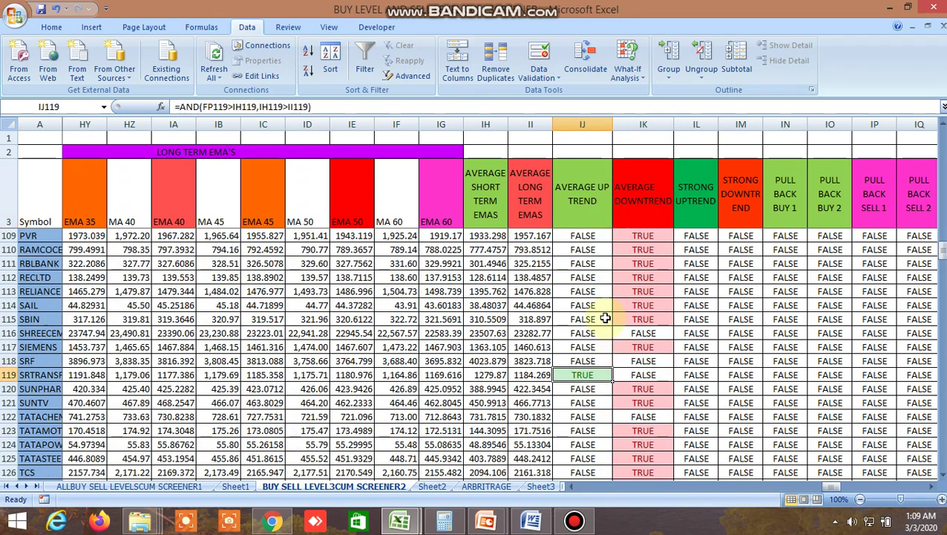
{"action": "left_click", "coordinate": [636, 345]}
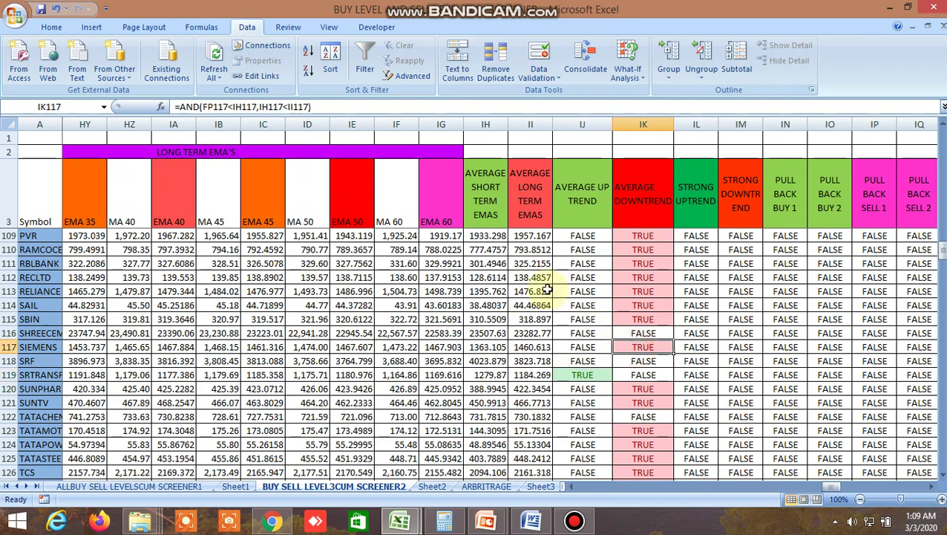
- Go back to the MFSL and MINDTREE rows and inspect their AVERAGE UP TREND conditions
{"action": "scroll", "coordinate": [610, 301], "scroll_direction": "up", "scroll_amount": 9}
{"action": "scroll", "coordinate": [611, 319], "scroll_direction": "up", "scroll_amount": 3}
{"action": "scroll", "coordinate": [605, 330], "scroll_direction": "down", "scroll_amount": 3}
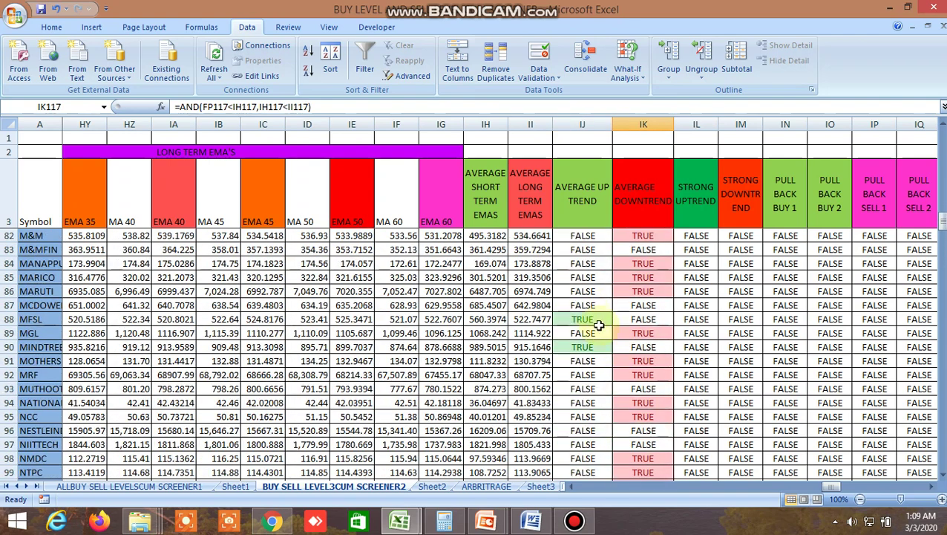
{"action": "left_click", "coordinate": [589, 317]}
{"action": "left_click", "coordinate": [594, 347]}
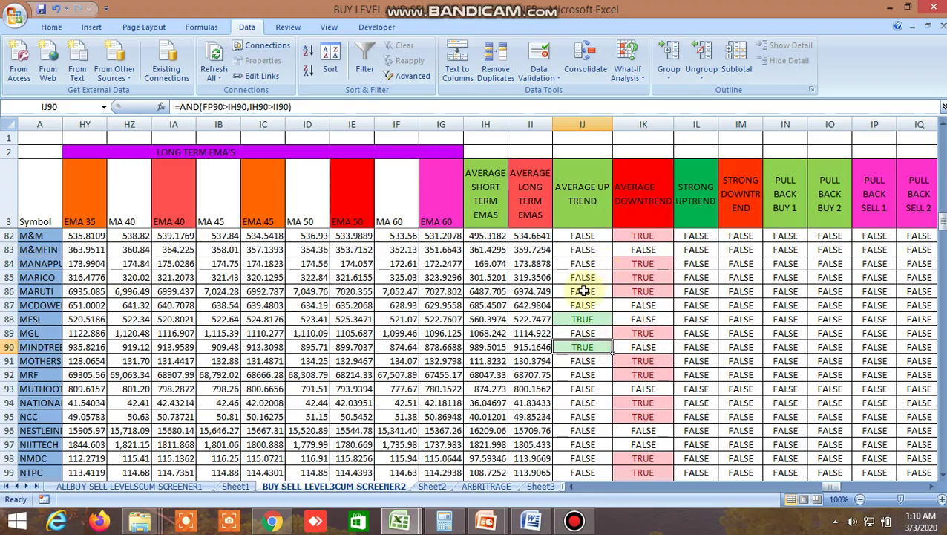
- Inspect the AVERAGE UP TREND conditions for ESCORTS, MFSL, MINDTREE and SRTRANSFIN, starting from the rows above
{"action": "scroll", "coordinate": [613, 282], "scroll_direction": "up", "scroll_amount": 12}
{"action": "scroll", "coordinate": [588, 292], "scroll_direction": "up", "scroll_amount": 4}
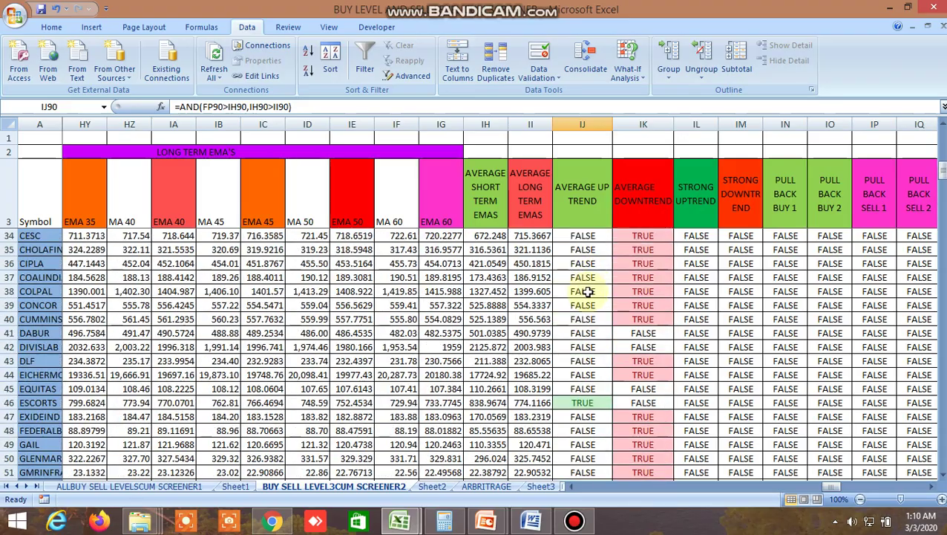
{"action": "left_click", "coordinate": [589, 402]}
{"action": "scroll", "coordinate": [578, 283], "scroll_direction": "up", "scroll_amount": 10}
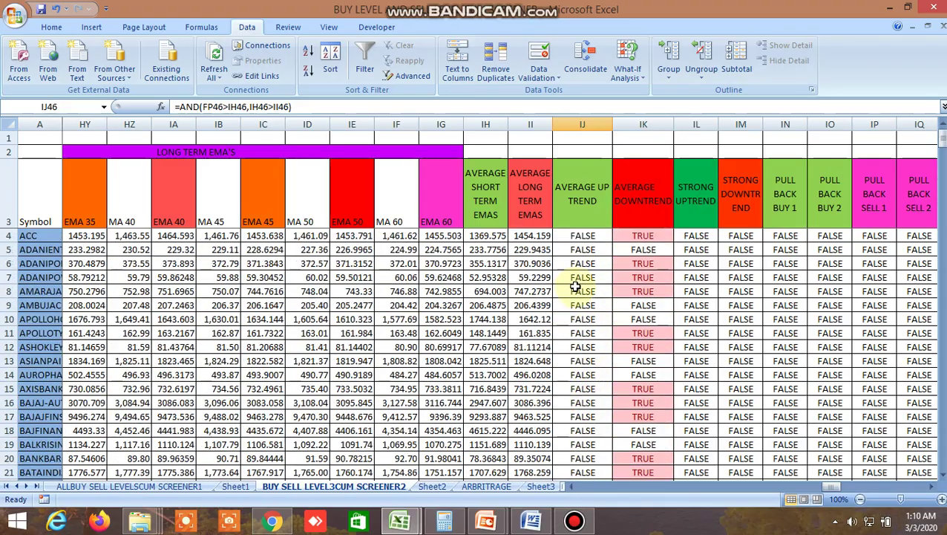
{"action": "scroll", "coordinate": [576, 286], "scroll_direction": "down", "scroll_amount": 14}
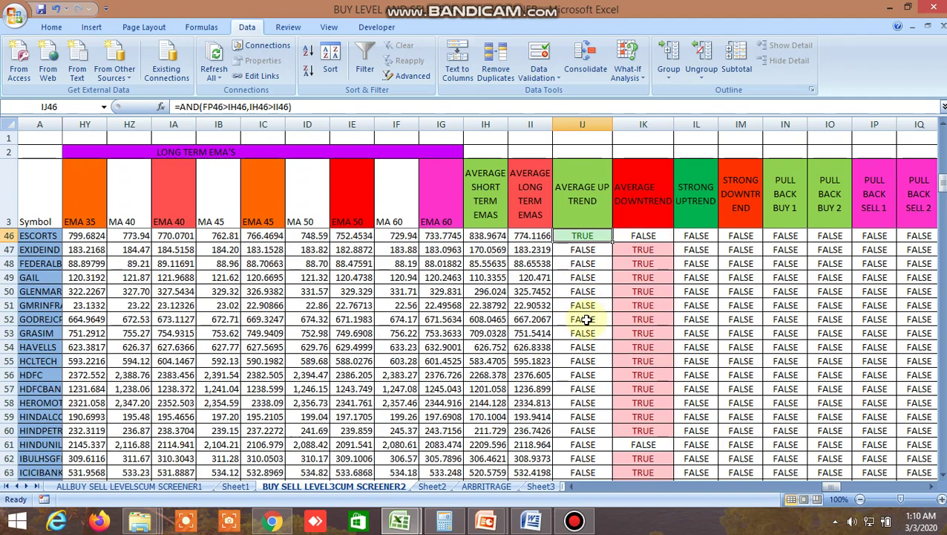
{"action": "scroll", "coordinate": [586, 319], "scroll_direction": "down", "scroll_amount": 13}
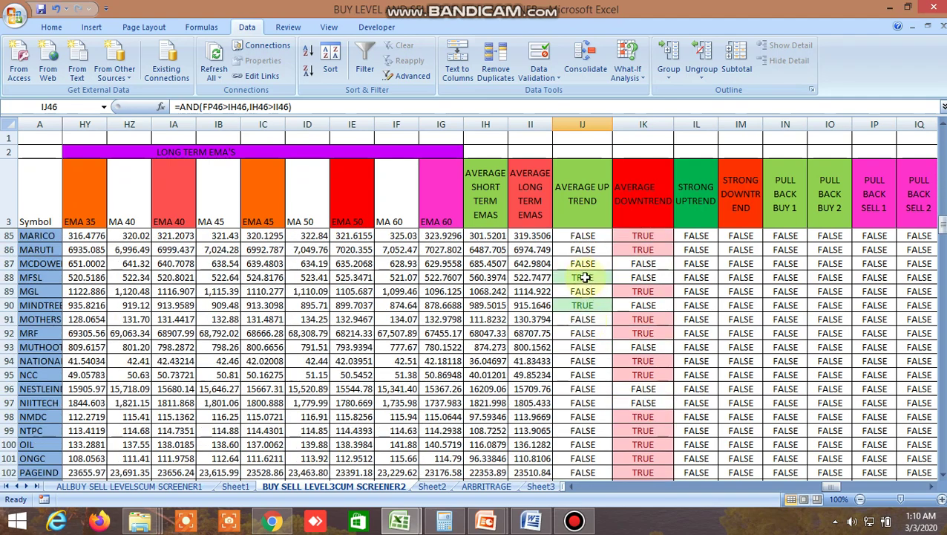
{"action": "left_click", "coordinate": [585, 277]}
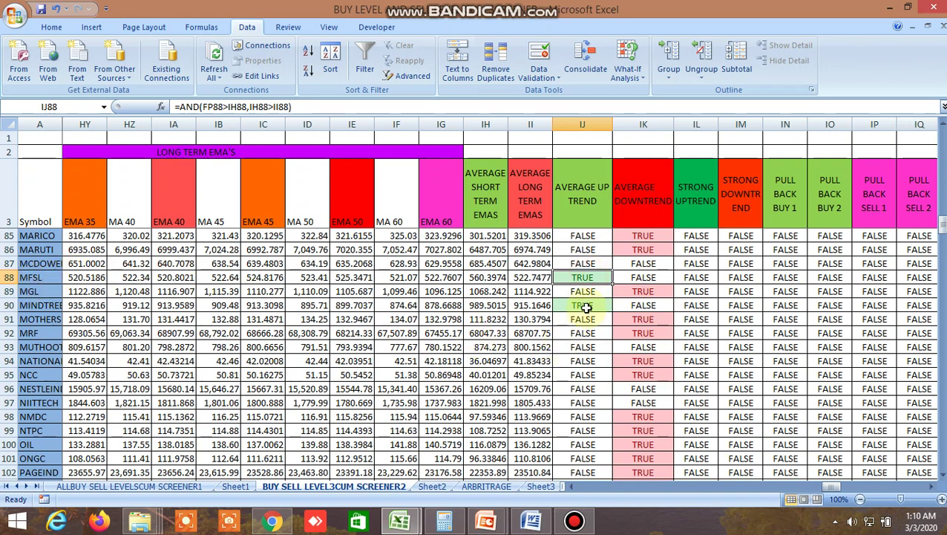
{"action": "left_click", "coordinate": [586, 305]}
{"action": "scroll", "coordinate": [599, 356], "scroll_direction": "down", "scroll_amount": 9}
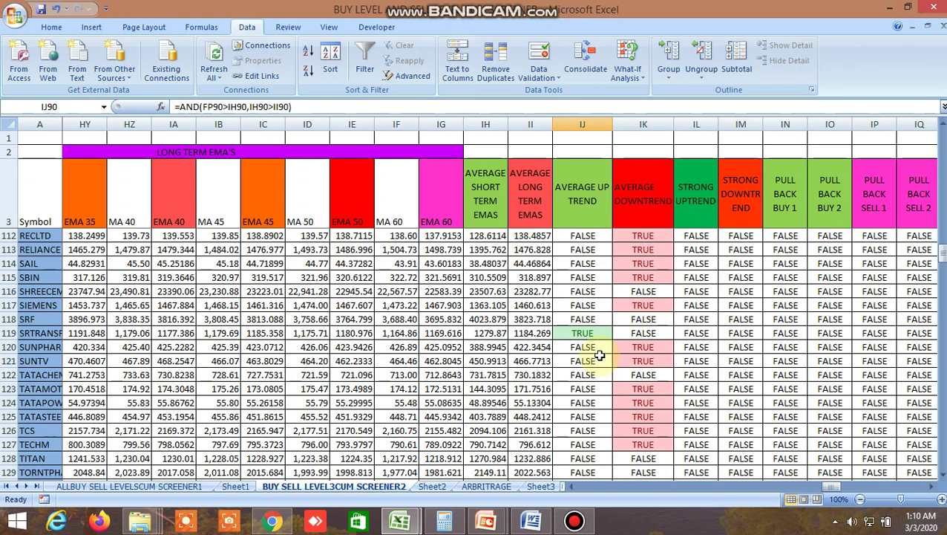
{"action": "left_click", "coordinate": [589, 336]}
- Go to the INSIDE THE BAR WITH NR7 sheet and bring up its INSIDE THE BAR columns from the first stock rows
{"action": "left_click", "coordinate": [532, 491]}
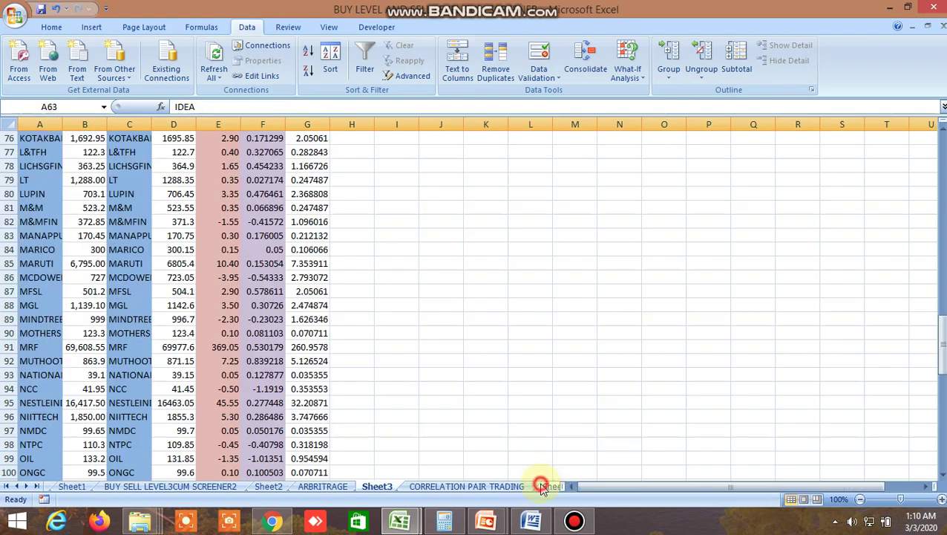
{"action": "left_click", "coordinate": [547, 488]}
{"action": "left_click", "coordinate": [553, 490]}
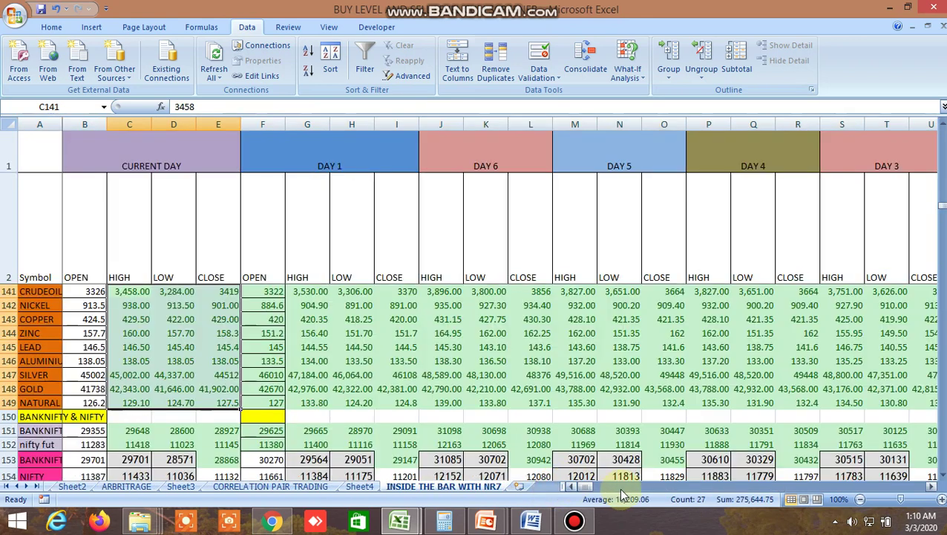
{"action": "left_click_drag", "start_coordinate": [591, 488], "coordinate": [608, 488]}
{"action": "scroll", "coordinate": [462, 334], "scroll_direction": "up", "scroll_amount": 20}
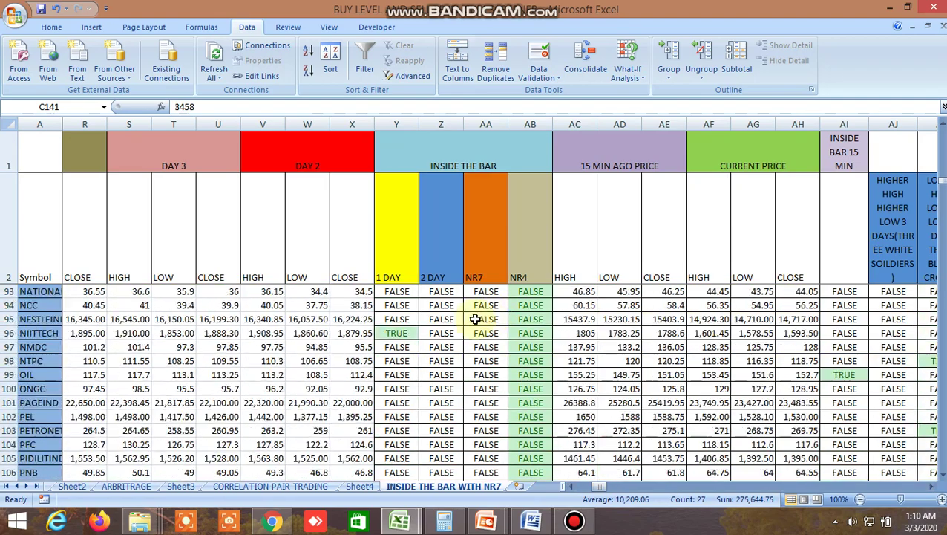
{"action": "scroll", "coordinate": [462, 334], "scroll_direction": "up", "scroll_amount": 19}
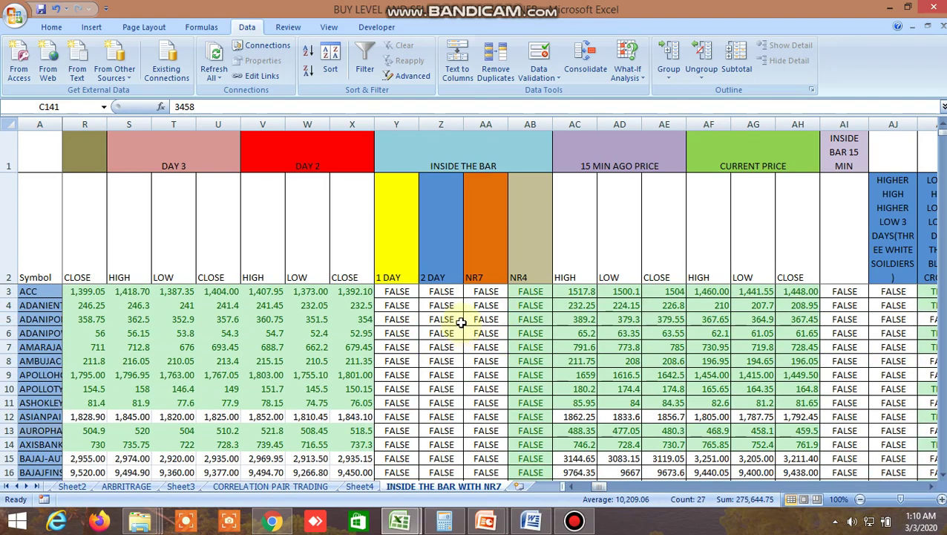
- Examine the 1 DAY, 2 DAY, NR7 and NR4 columns and inspect the 1 DAY condition for BERGEPAINT
{"action": "left_click", "coordinate": [399, 263]}
{"action": "left_click", "coordinate": [440, 258]}
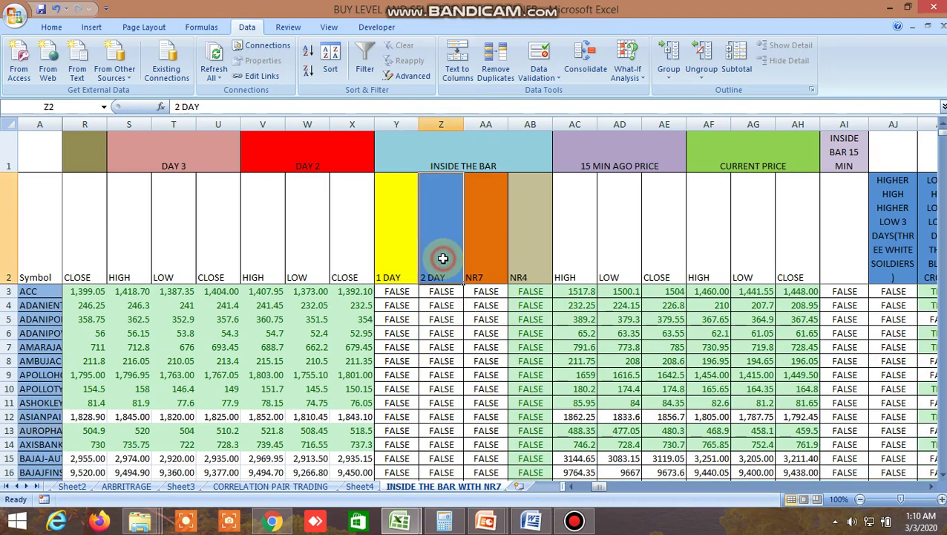
{"action": "left_click", "coordinate": [484, 259]}
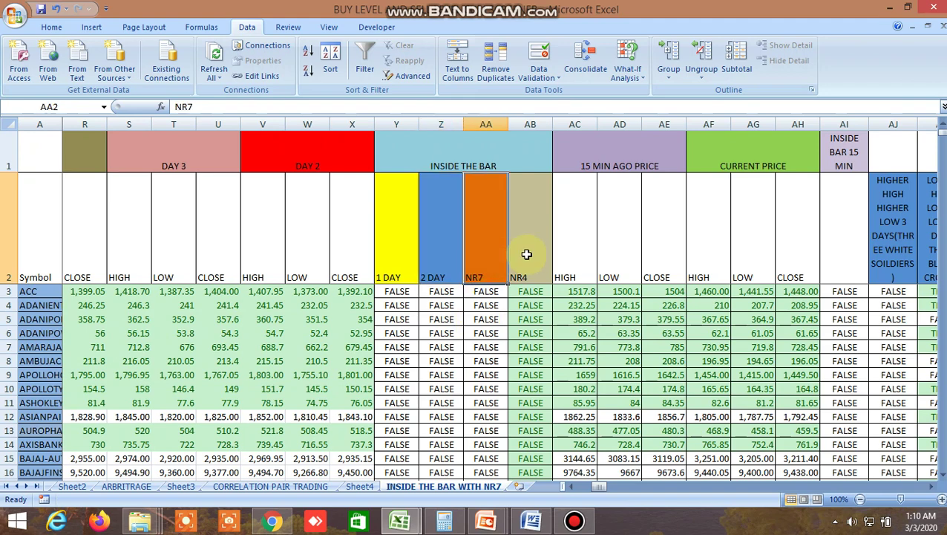
{"action": "left_click", "coordinate": [526, 254]}
{"action": "scroll", "coordinate": [460, 363], "scroll_direction": "down", "scroll_amount": 5}
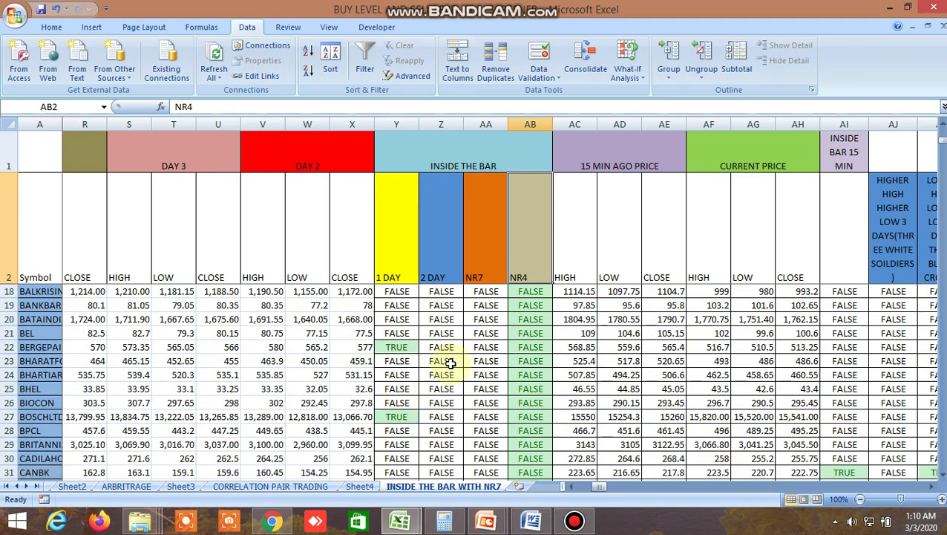
{"action": "left_click", "coordinate": [397, 349]}
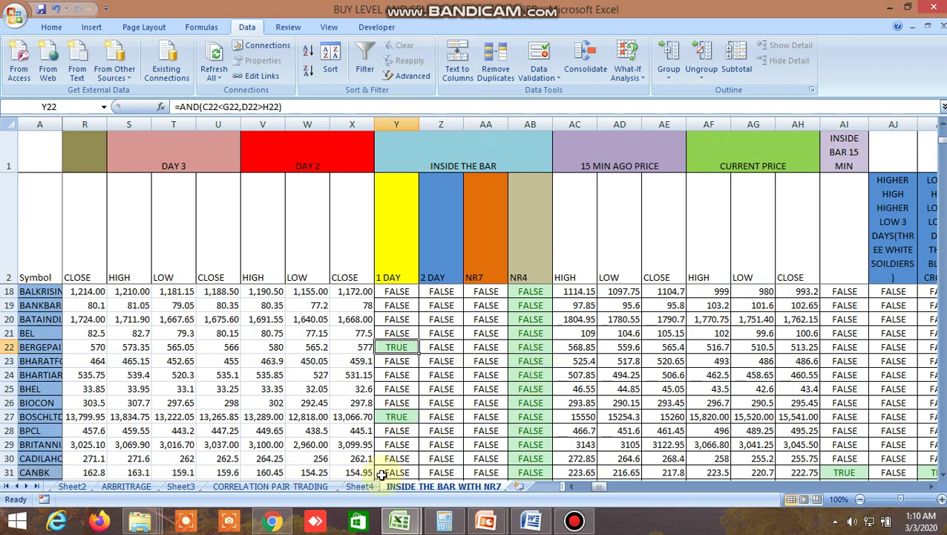
- Switch to Zerodha Kite in Chrome and open the NSE chart of BERGEPAINT to examine its latest candles
{"action": "left_click", "coordinate": [273, 520]}
{"action": "left_click", "coordinate": [337, 112]}
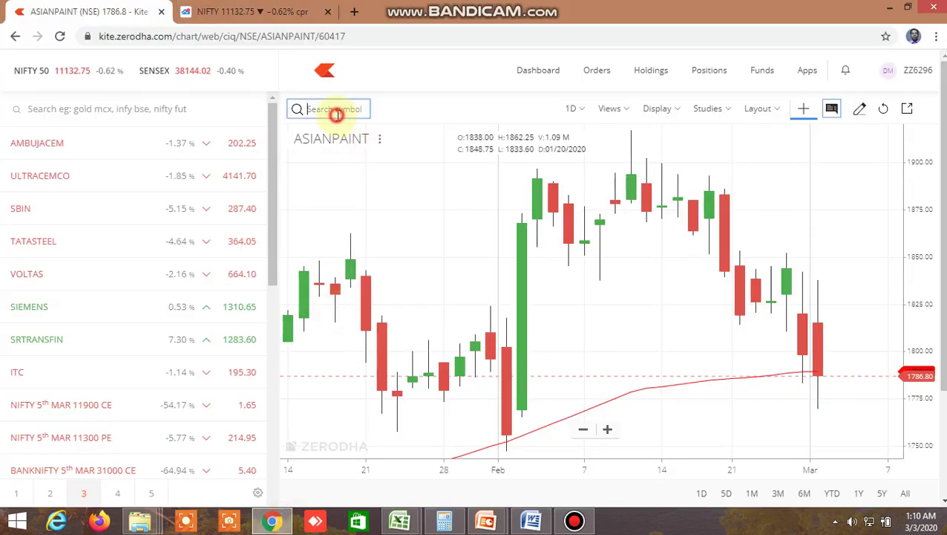
{"action": "type", "text": "BERGEP"}
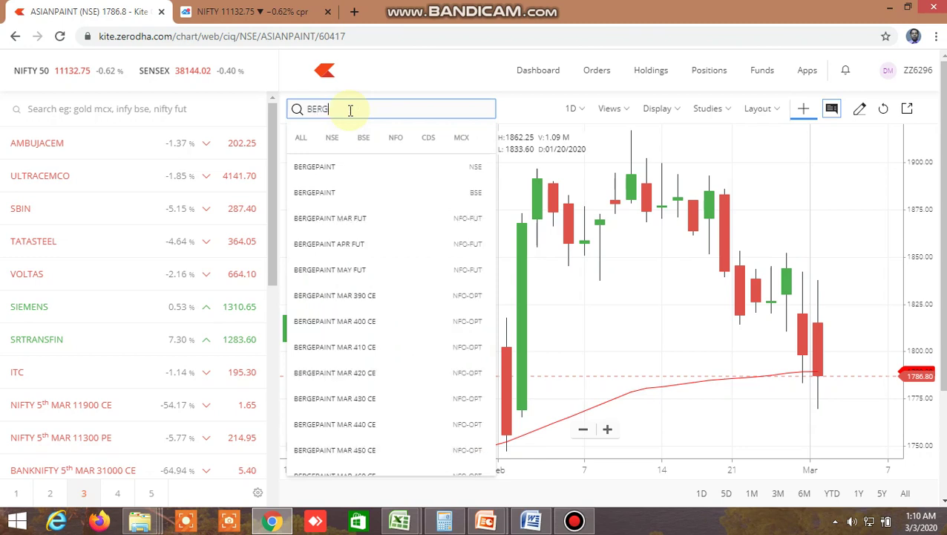
{"action": "left_click", "coordinate": [321, 167]}
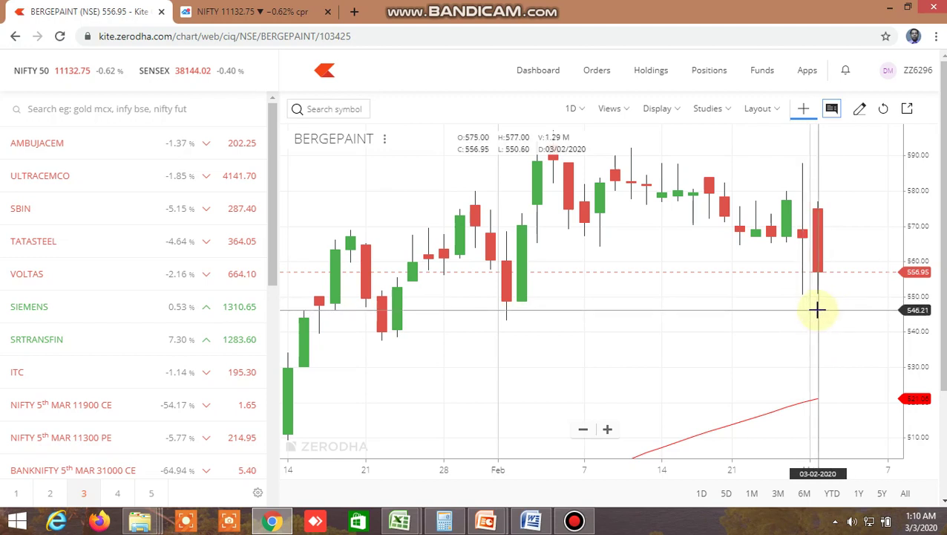
- Return to the Excel screener workbook and inspect the 1 DAY inside bar conditions in the BOSCHLTD and NIITTECH rows
{"action": "mouse_move", "coordinate": [399, 521]}
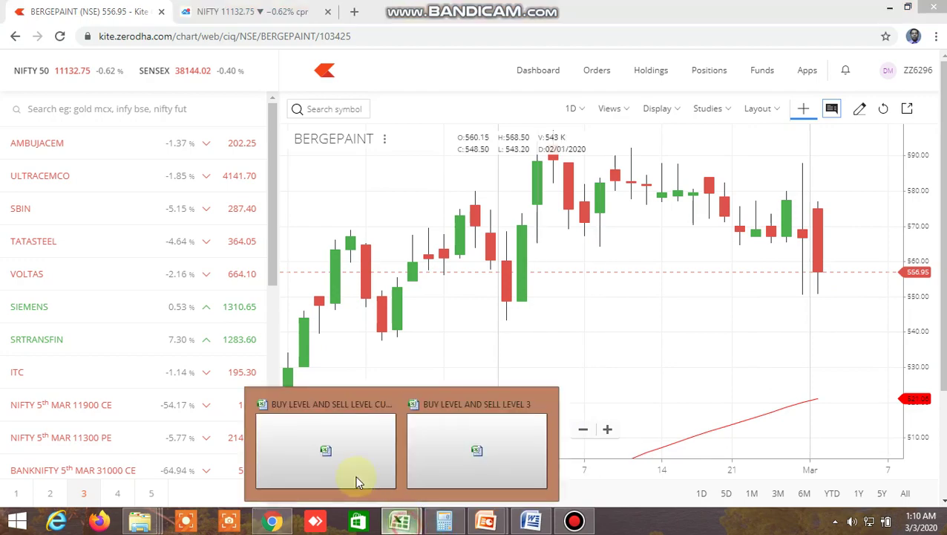
{"action": "left_click", "coordinate": [357, 482]}
{"action": "scroll", "coordinate": [452, 377], "scroll_direction": "down", "scroll_amount": 1}
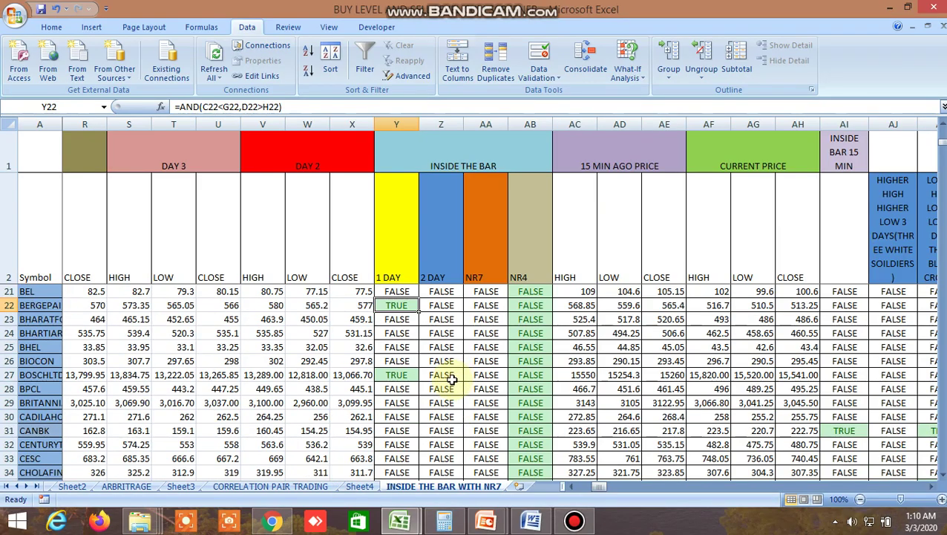
{"action": "left_click", "coordinate": [406, 377]}
{"action": "scroll", "coordinate": [481, 391], "scroll_direction": "down", "scroll_amount": 6}
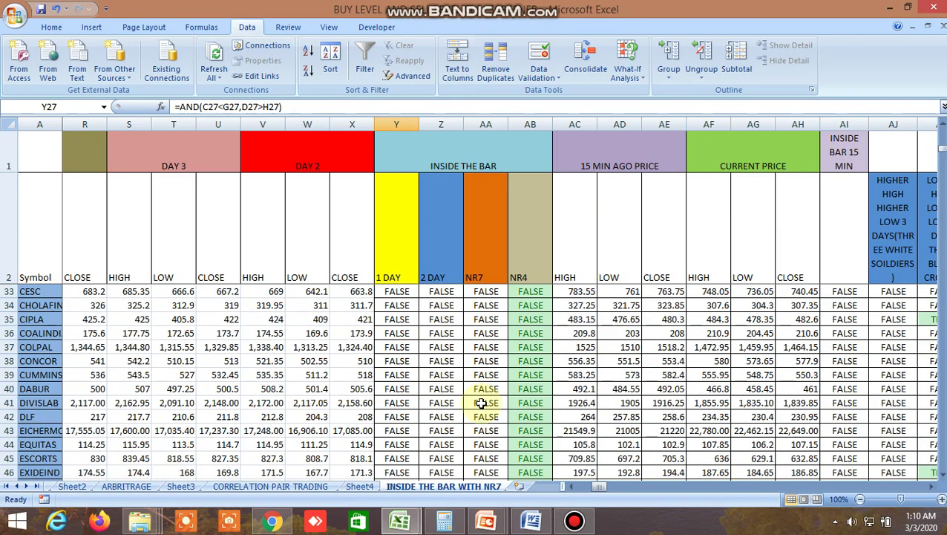
{"action": "scroll", "coordinate": [482, 402], "scroll_direction": "down", "scroll_amount": 15}
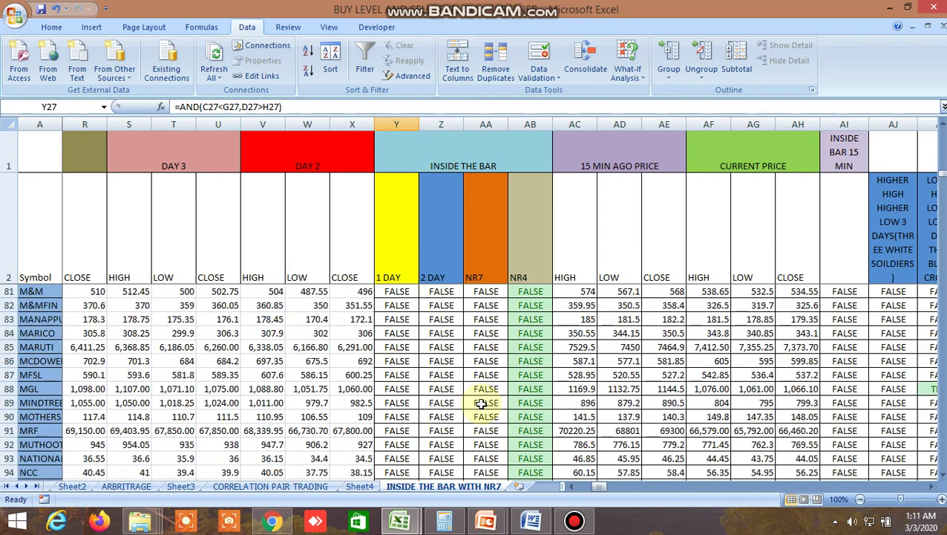
{"action": "scroll", "coordinate": [482, 402], "scroll_direction": "down", "scroll_amount": 2}
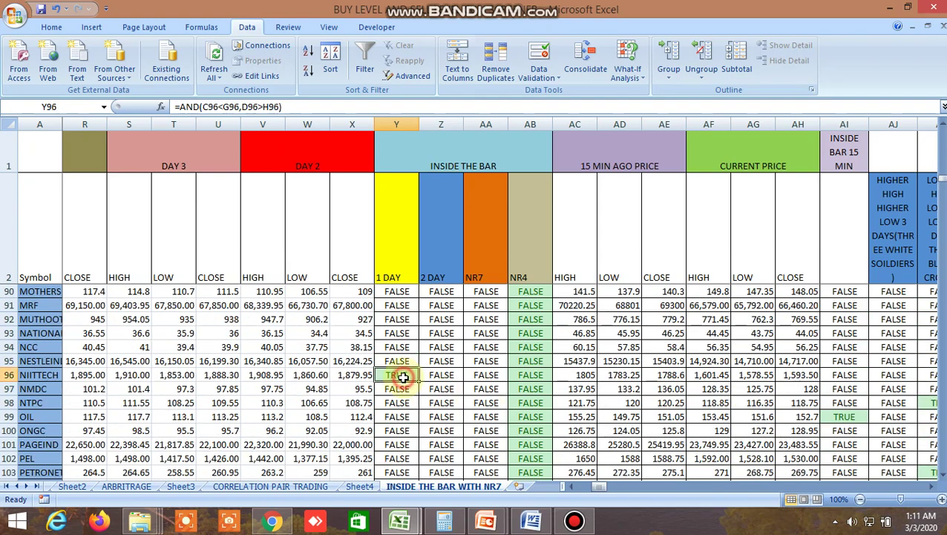
- Scan the remaining stock rows of the INSIDE THE BAR group and inspect the NR4 formula in row 128
{"action": "scroll", "coordinate": [475, 423], "scroll_direction": "down", "scroll_amount": 7}
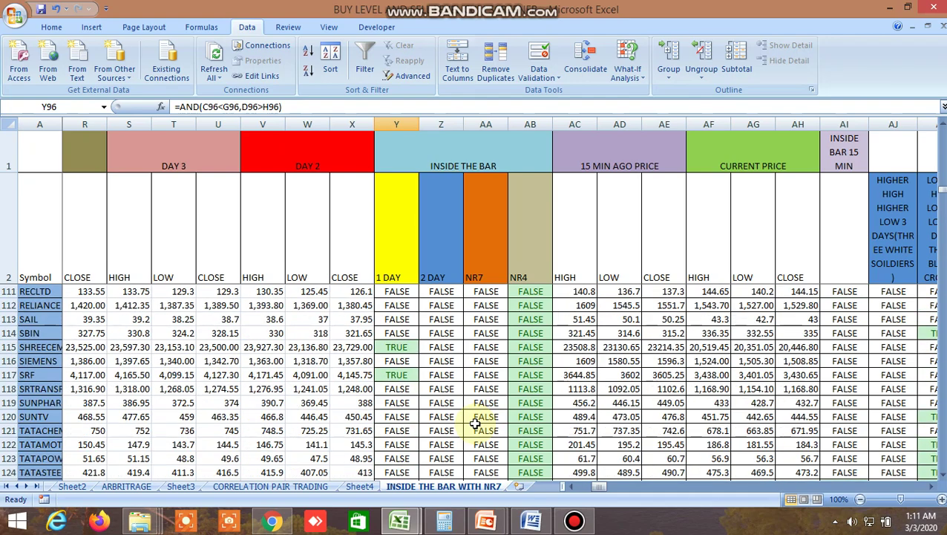
{"action": "scroll", "coordinate": [476, 423], "scroll_direction": "down", "scroll_amount": 6}
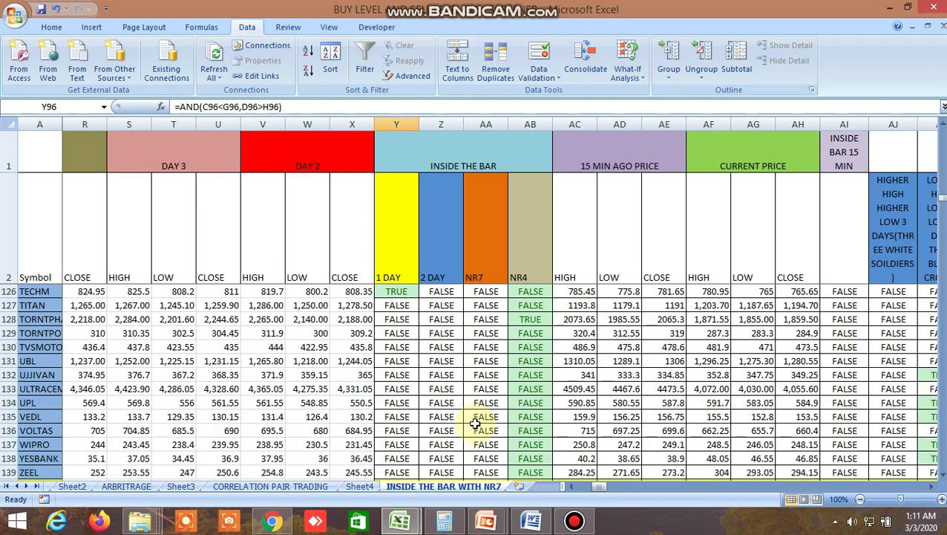
{"action": "scroll", "coordinate": [475, 423], "scroll_direction": "up", "scroll_amount": 6}
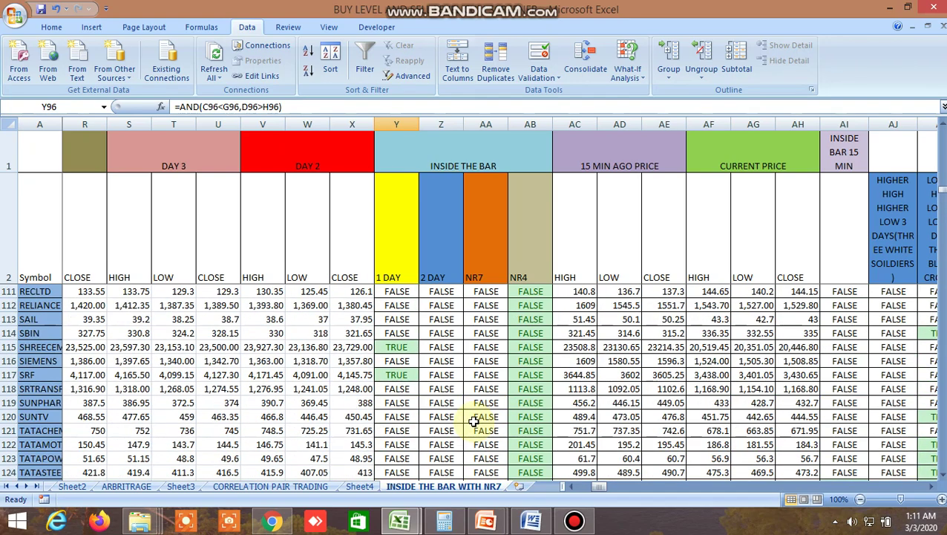
{"action": "scroll", "coordinate": [474, 421], "scroll_direction": "down", "scroll_amount": 1}
{"action": "scroll", "coordinate": [474, 421], "scroll_direction": "down", "scroll_amount": 3}
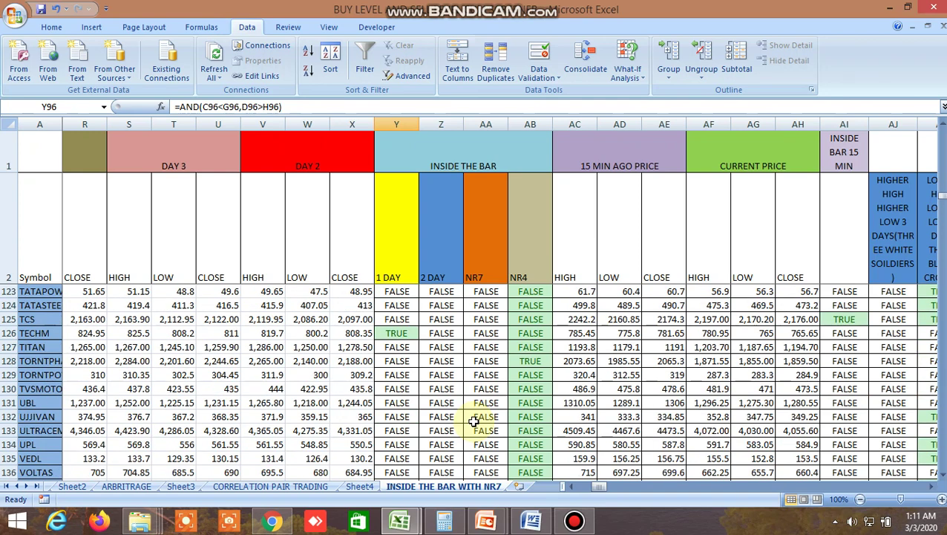
{"action": "left_click", "coordinate": [532, 361]}
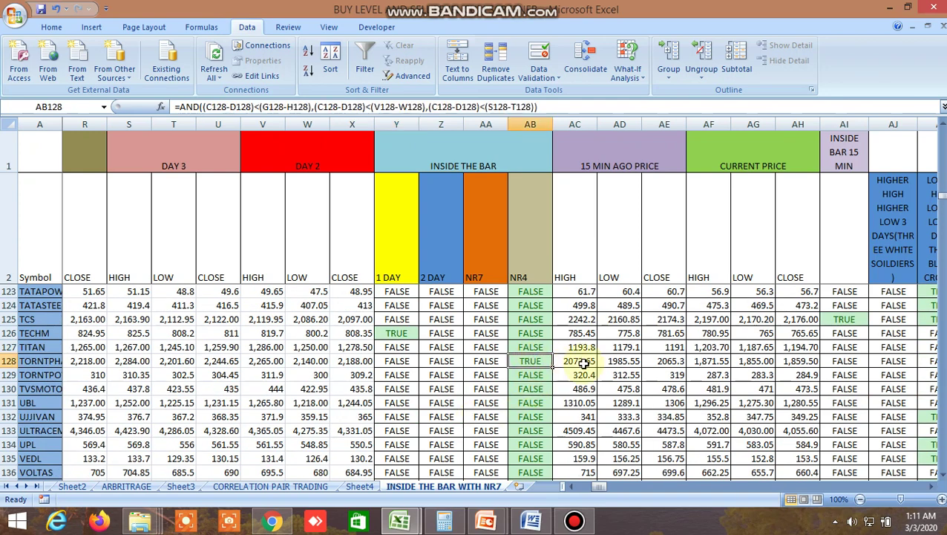
- Examine the three white soldiers column and the three black crows conditions in rows 3, 4, 6 and 10
{"action": "scroll", "coordinate": [602, 397], "scroll_direction": "up", "scroll_amount": 20}
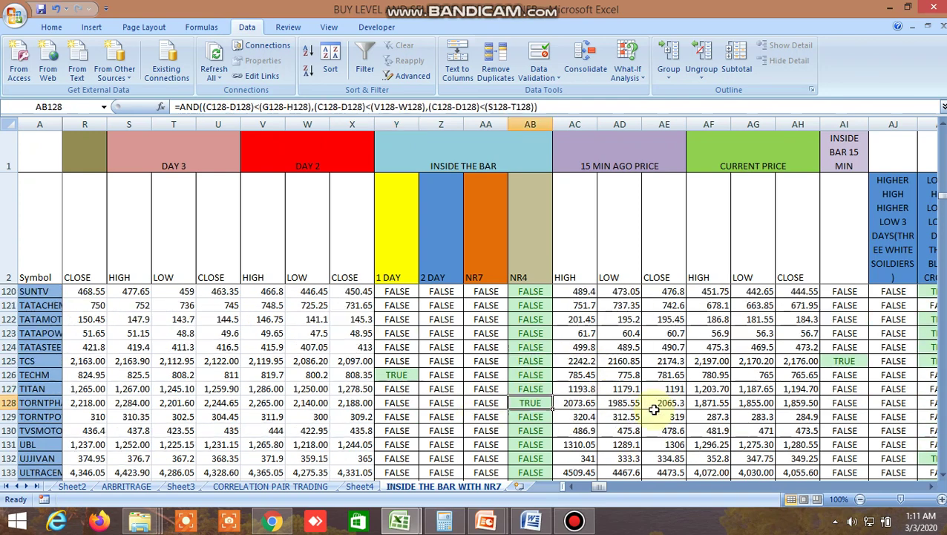
{"action": "scroll", "coordinate": [666, 384], "scroll_direction": "up", "scroll_amount": 11}
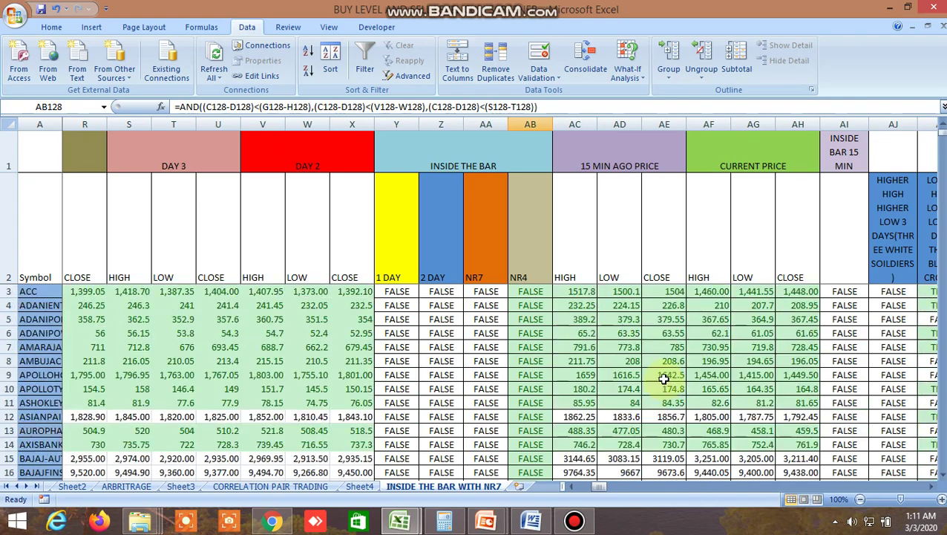
{"action": "left_click_drag", "start_coordinate": [604, 490], "coordinate": [609, 484]}
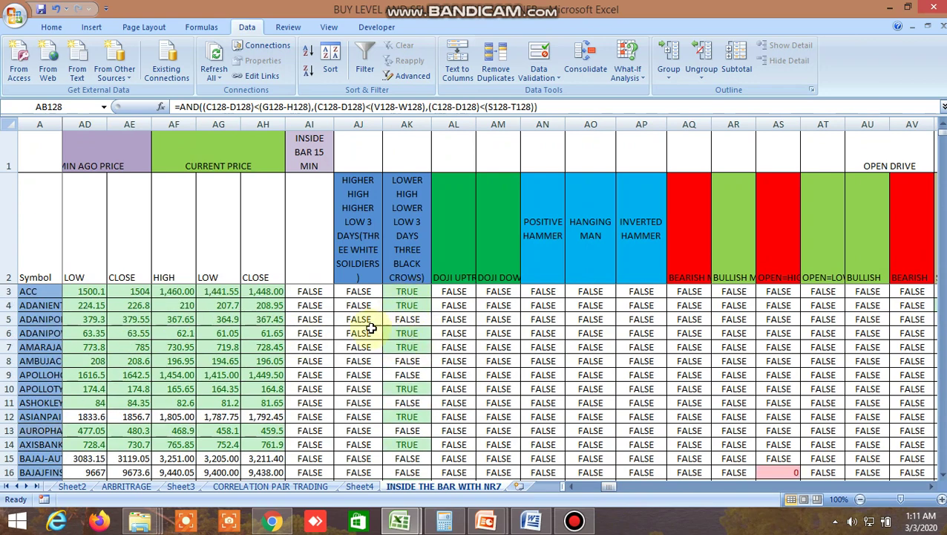
{"action": "left_click", "coordinate": [358, 222]}
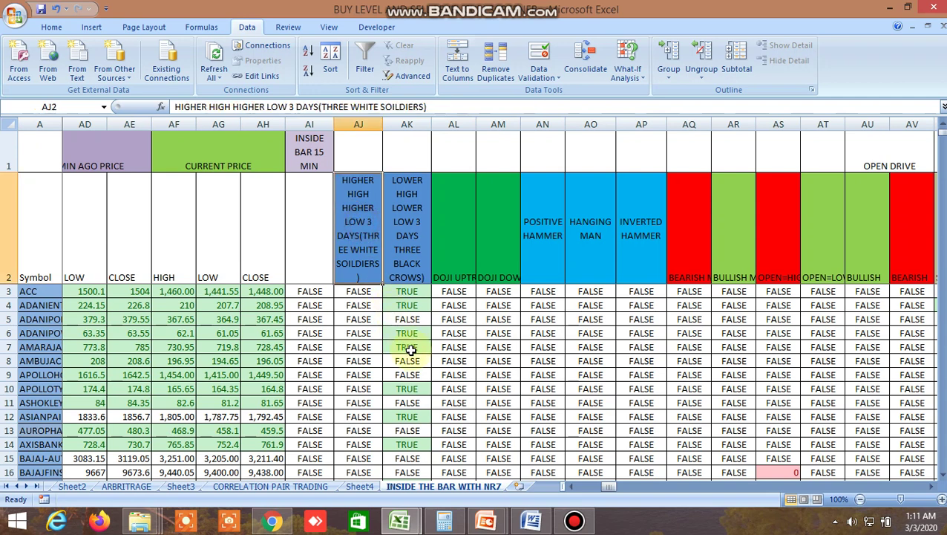
{"action": "left_click", "coordinate": [415, 293]}
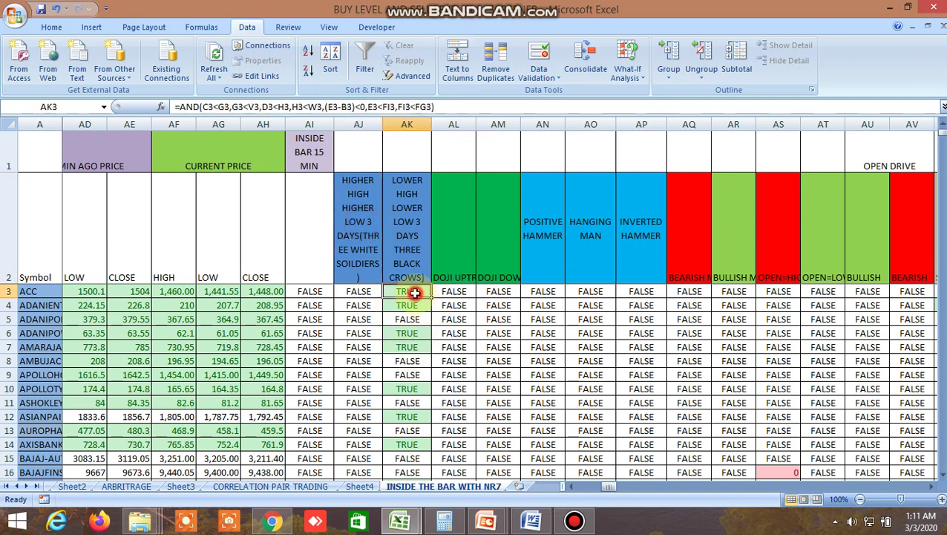
{"action": "left_click", "coordinate": [415, 308]}
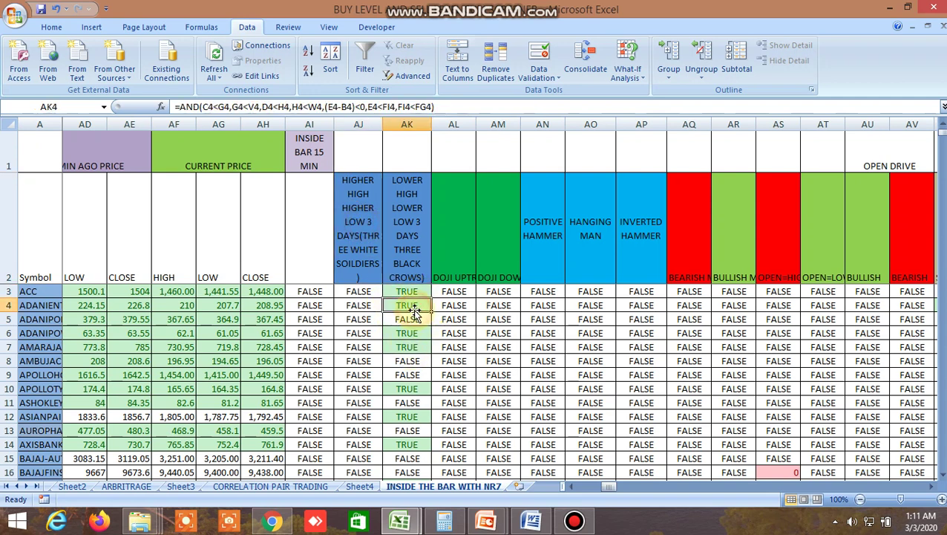
{"action": "left_click", "coordinate": [412, 334]}
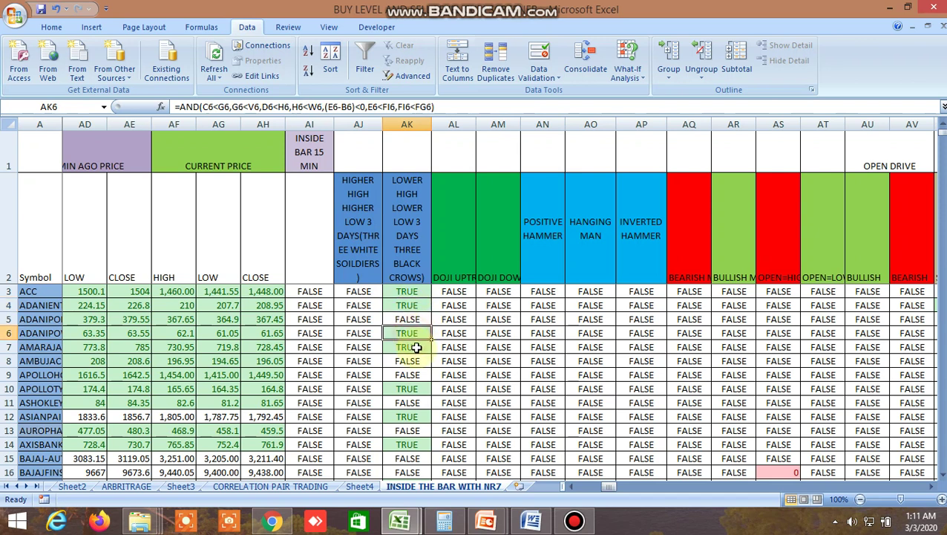
{"action": "left_click", "coordinate": [410, 389]}
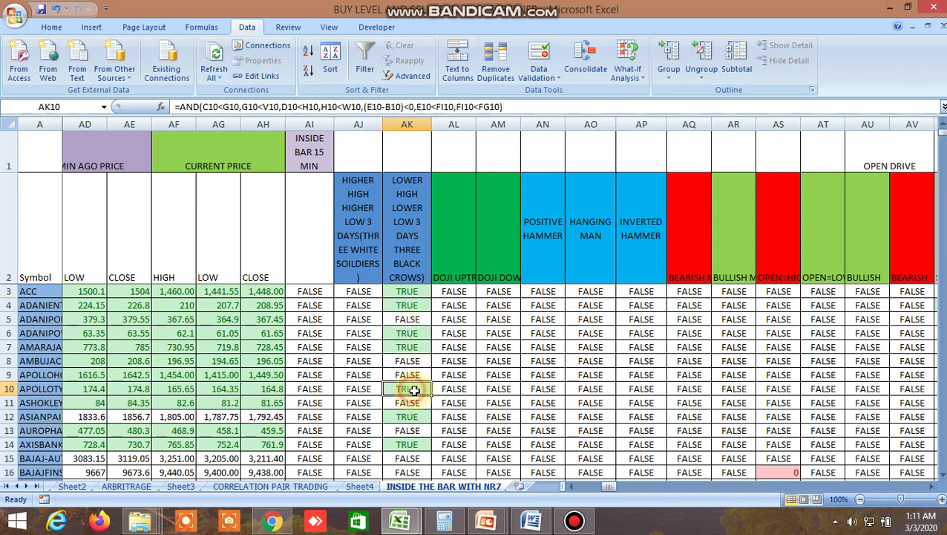
- Inspect the three black crows formulas in the ASIANPAI row 12 and the BAJFINAN row 17
{"action": "left_click", "coordinate": [409, 418]}
{"action": "scroll", "coordinate": [412, 427], "scroll_direction": "down", "scroll_amount": 2}
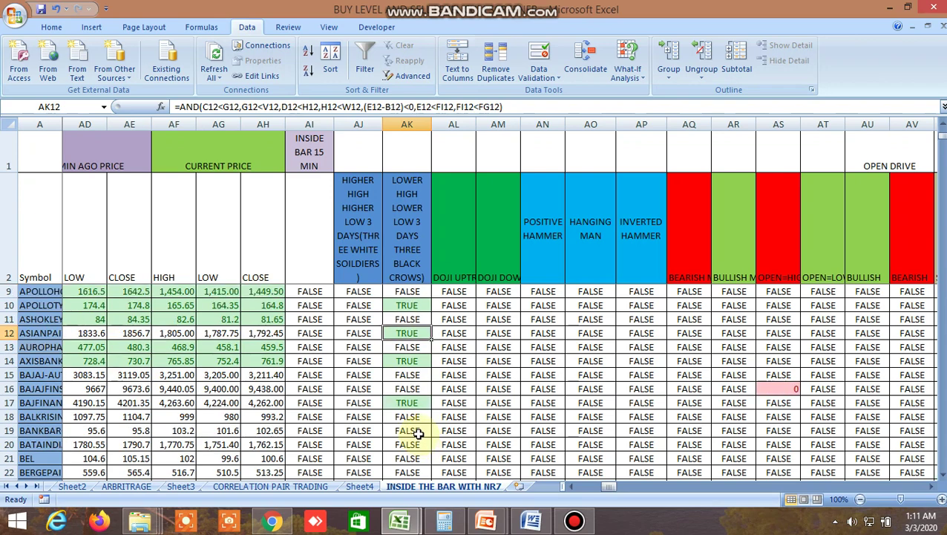
{"action": "left_click", "coordinate": [410, 401]}
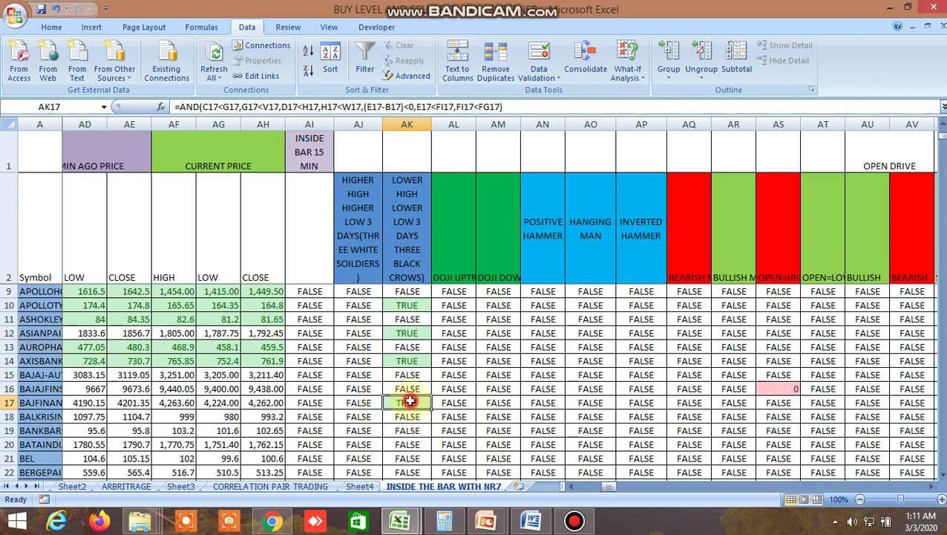
- Switch to Zerodha Kite in Chrome and open the NSE chart of ACC to examine its latest candles
{"action": "left_click", "coordinate": [272, 522]}
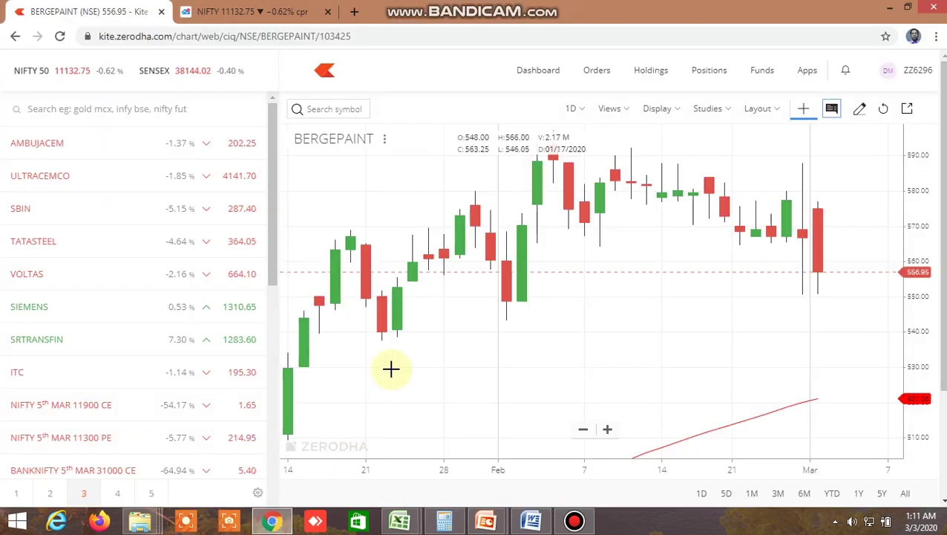
{"action": "left_click", "coordinate": [338, 108]}
{"action": "type", "text": "ACC"}
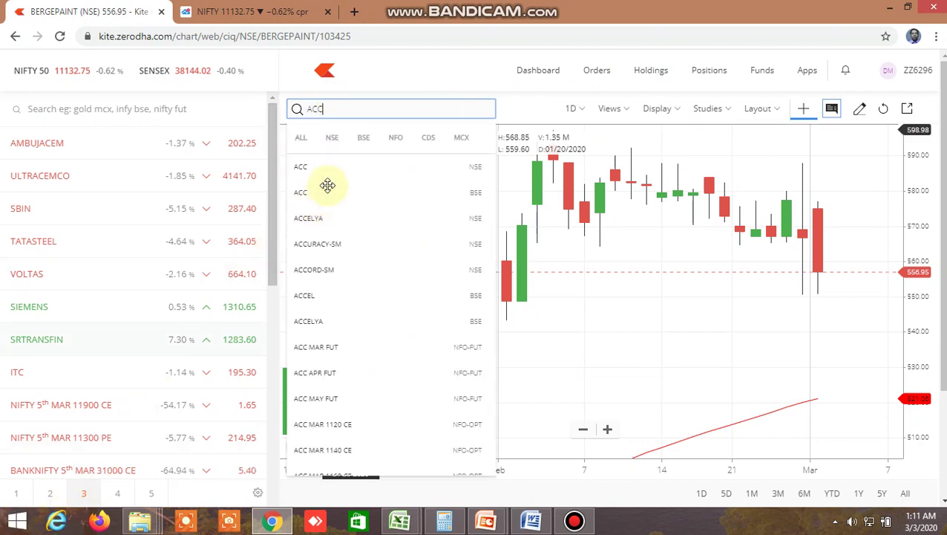
{"action": "left_click", "coordinate": [302, 166]}
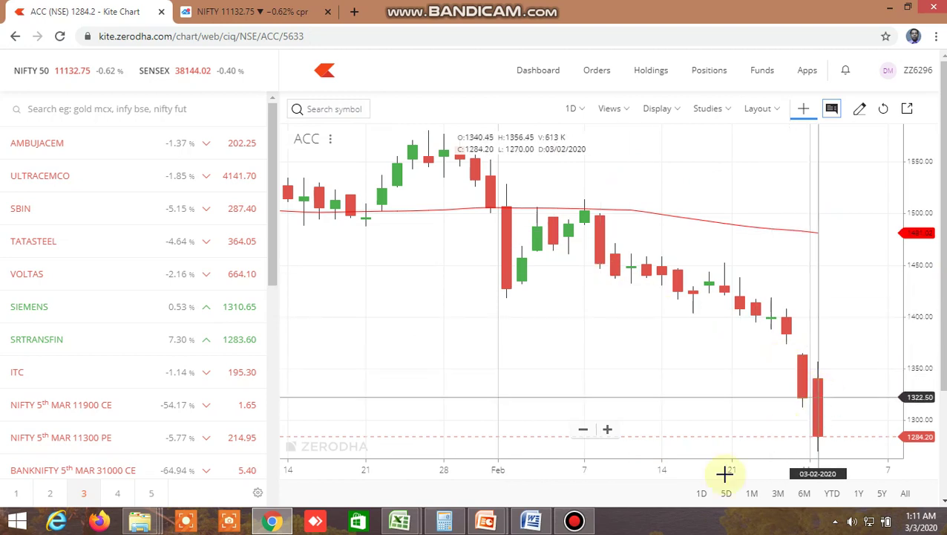
- Return to the Excel screener workbook and inspect the NKS and MASTER3.5 LONG conditions in the ASHOKLEY row
{"action": "mouse_move", "coordinate": [401, 521]}
{"action": "left_click", "coordinate": [317, 459]}
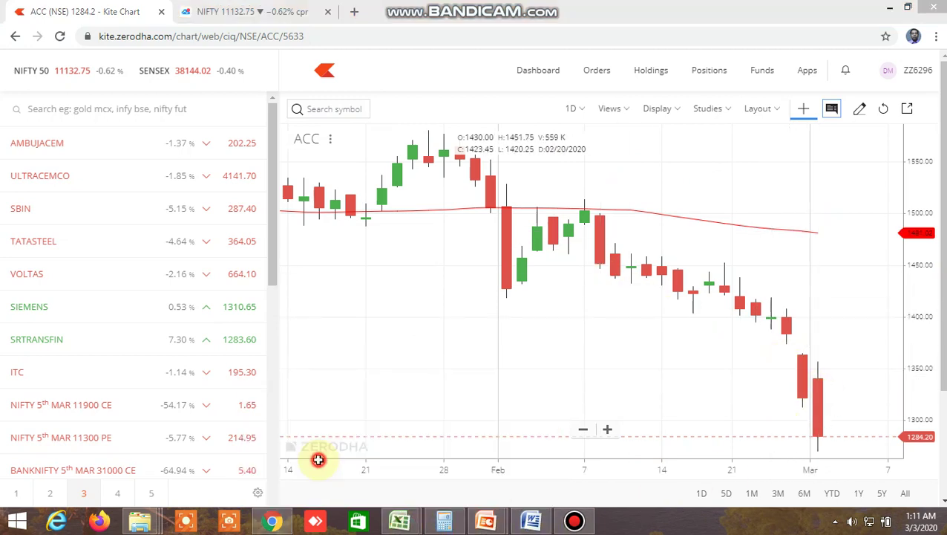
{"action": "scroll", "coordinate": [548, 428], "scroll_direction": "up", "scroll_amount": 2}
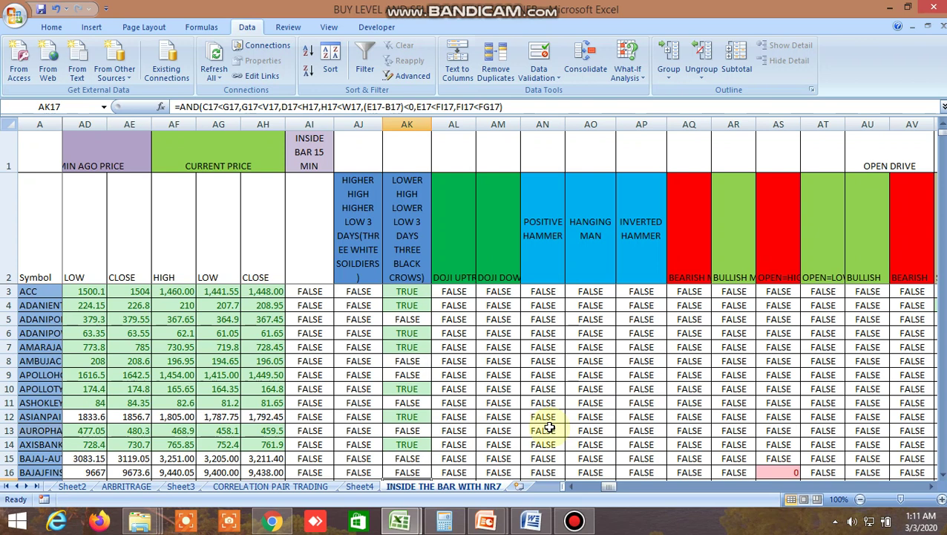
{"action": "left_click_drag", "start_coordinate": [609, 483], "coordinate": [616, 486]}
{"action": "left_click", "coordinate": [681, 402]}
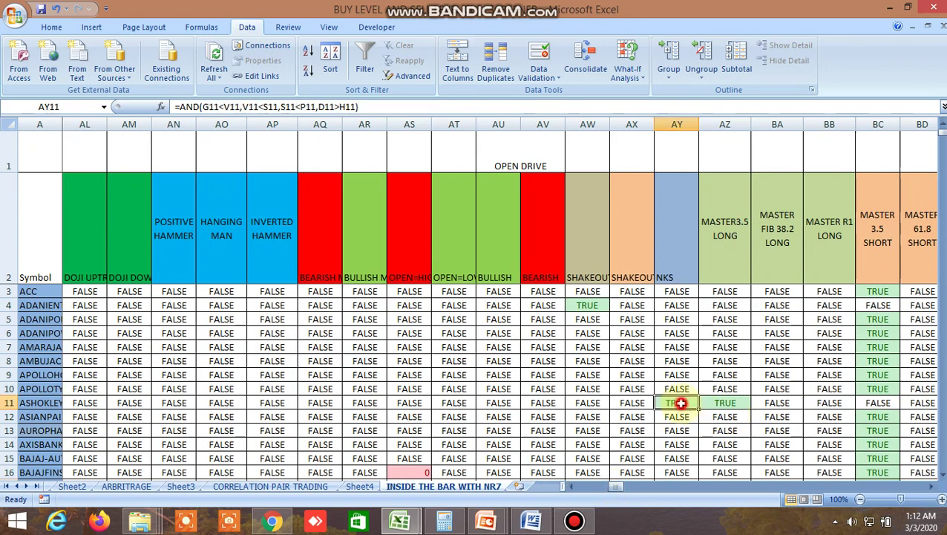
{"action": "left_click", "coordinate": [737, 403]}
- Scan the pattern columns down the stock list and inspect the inverted hammer formula in the NIITTECH row
{"action": "left_click_drag", "start_coordinate": [932, 487], "coordinate": [932, 487]}
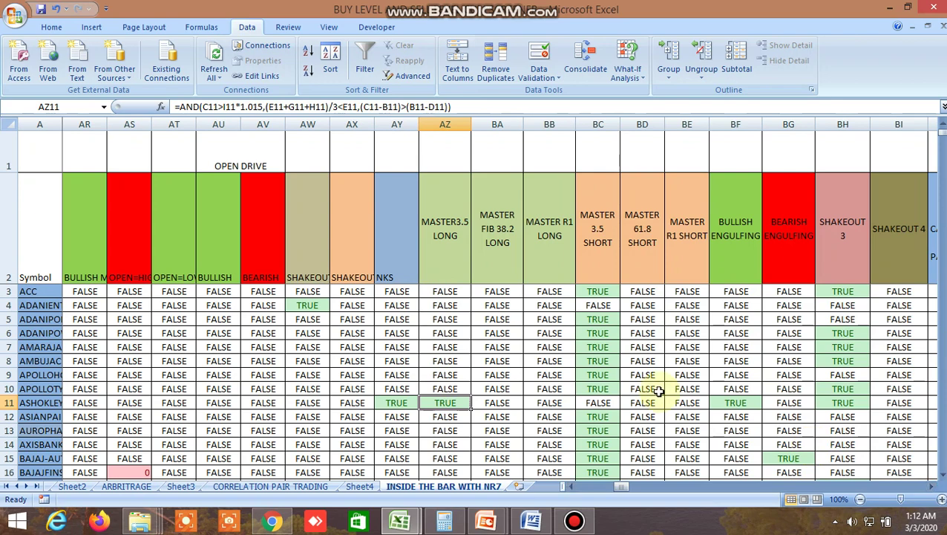
{"action": "scroll", "coordinate": [656, 389], "scroll_direction": "down", "scroll_amount": 3}
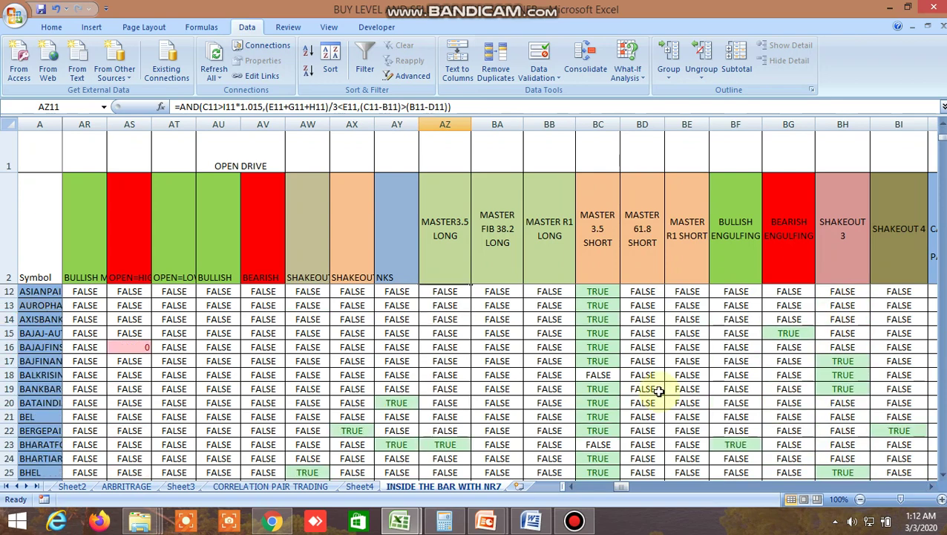
{"action": "scroll", "coordinate": [658, 391], "scroll_direction": "up", "scroll_amount": 3}
{"action": "left_click_drag", "start_coordinate": [625, 487], "coordinate": [605, 488]}
{"action": "scroll", "coordinate": [702, 358], "scroll_direction": "down", "scroll_amount": 3}
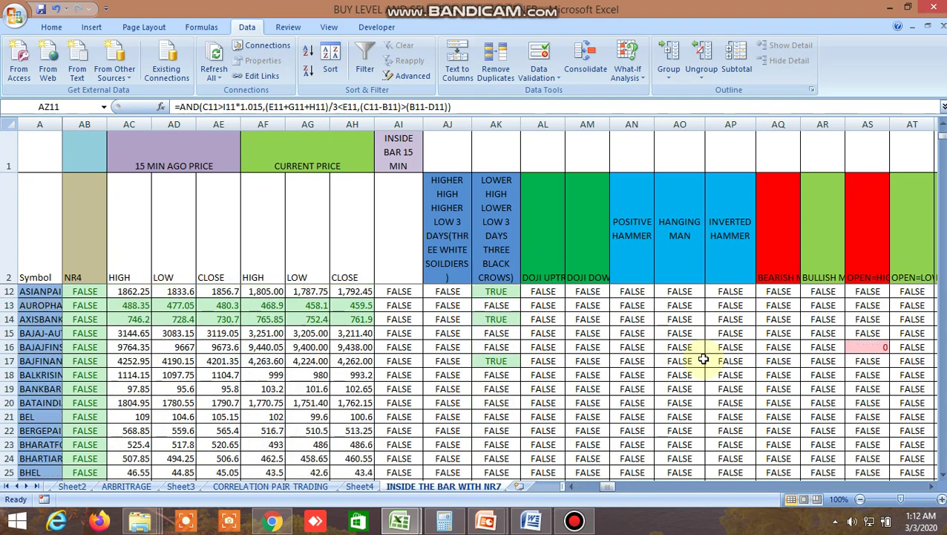
{"action": "scroll", "coordinate": [698, 355], "scroll_direction": "up", "scroll_amount": 3}
{"action": "scroll", "coordinate": [691, 348], "scroll_direction": "down", "scroll_amount": 10}
{"action": "scroll", "coordinate": [687, 346], "scroll_direction": "down", "scroll_amount": 20}
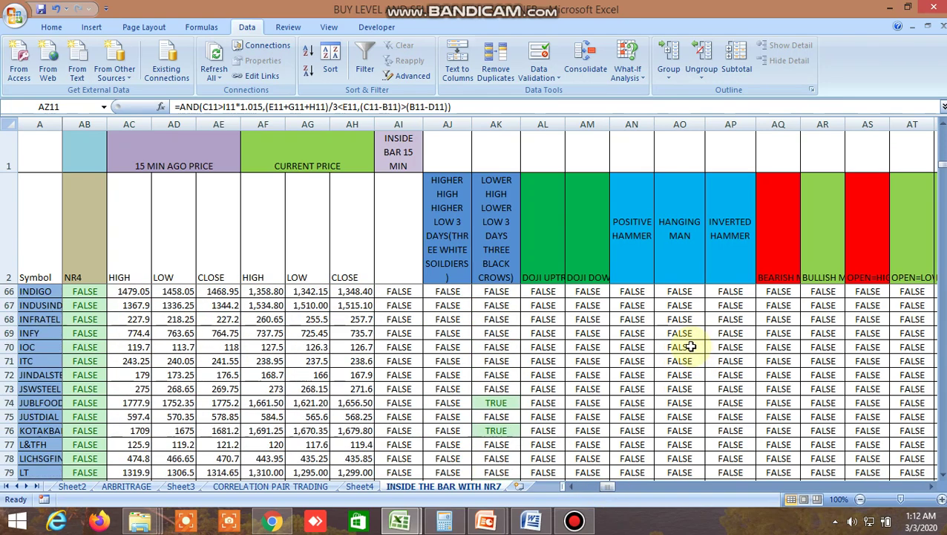
{"action": "scroll", "coordinate": [735, 346], "scroll_direction": "up", "scroll_amount": 1}
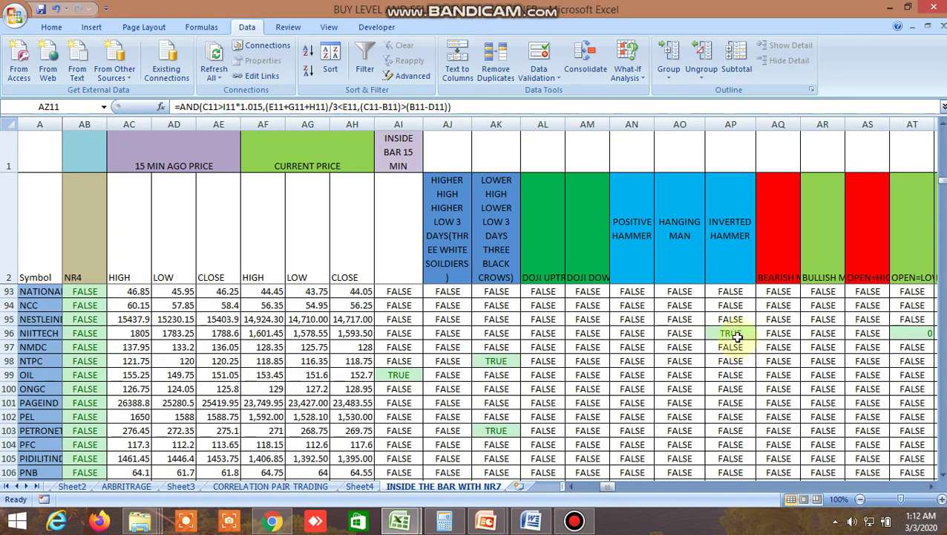
{"action": "left_click", "coordinate": [737, 336]}
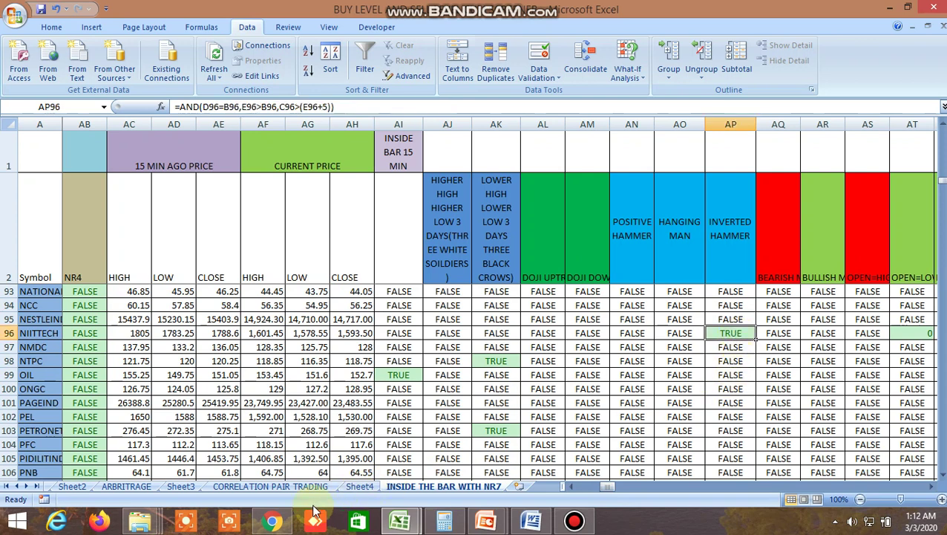
- Switch to Zerodha Kite in Chrome and open the NSE chart of NIITTECH to examine its latest daily candle
{"action": "left_click", "coordinate": [271, 521]}
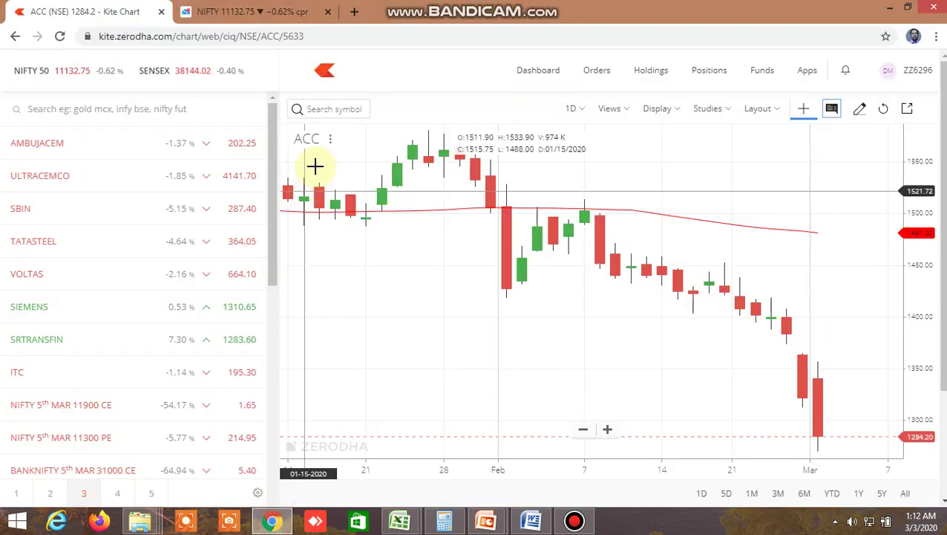
{"action": "left_click", "coordinate": [342, 110]}
{"action": "type", "text": "NIITECH"}
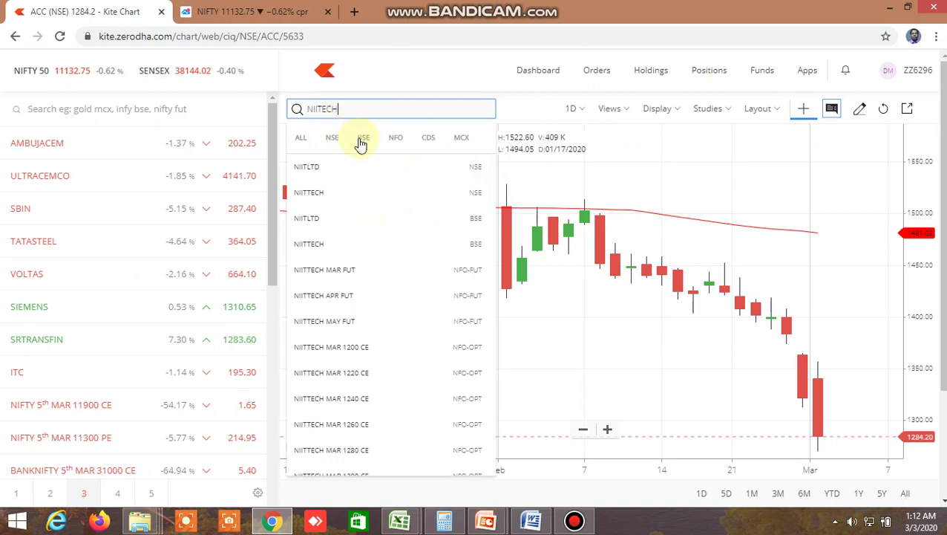
{"action": "left_click", "coordinate": [325, 204]}
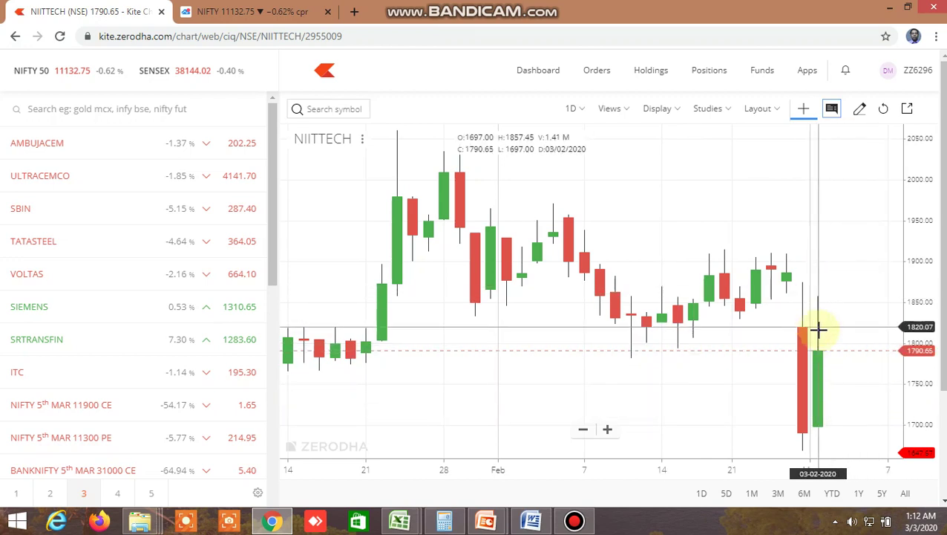
- Return to the Excel screener workbook and scan the marubozu-side, open drive and shakeout columns in the rows above NIITTECH
{"action": "mouse_move", "coordinate": [419, 521]}
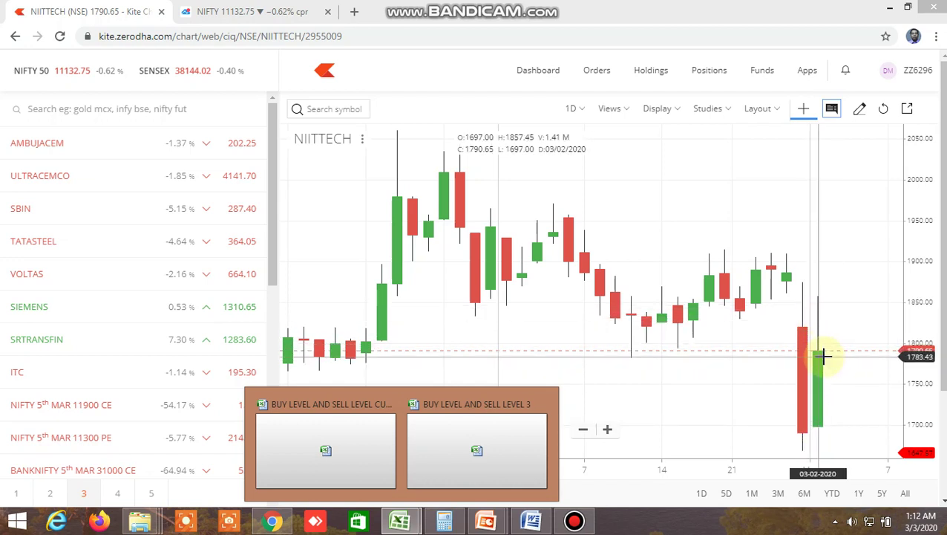
{"action": "left_click", "coordinate": [328, 439]}
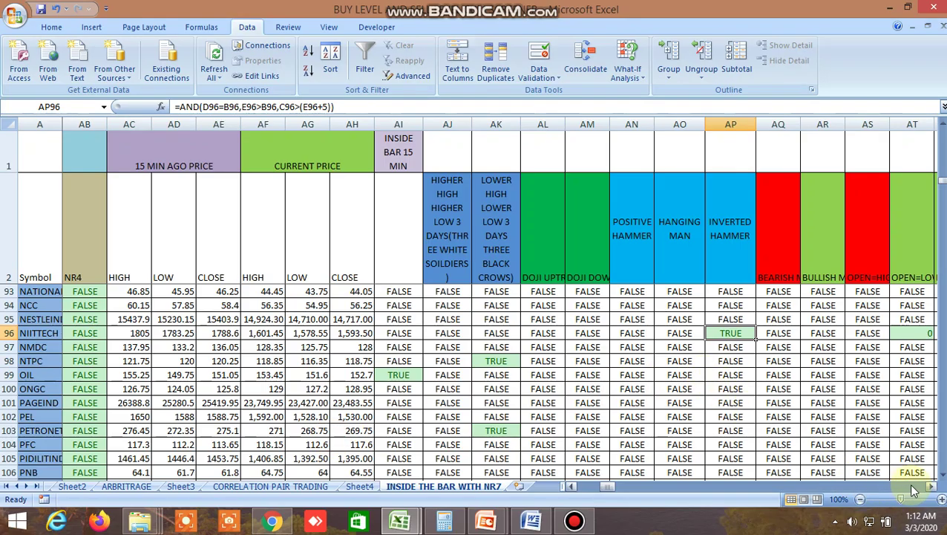
{"action": "left_click", "coordinate": [934, 486]}
{"action": "left_click", "coordinate": [934, 486]}
{"action": "left_click", "coordinate": [934, 487]}
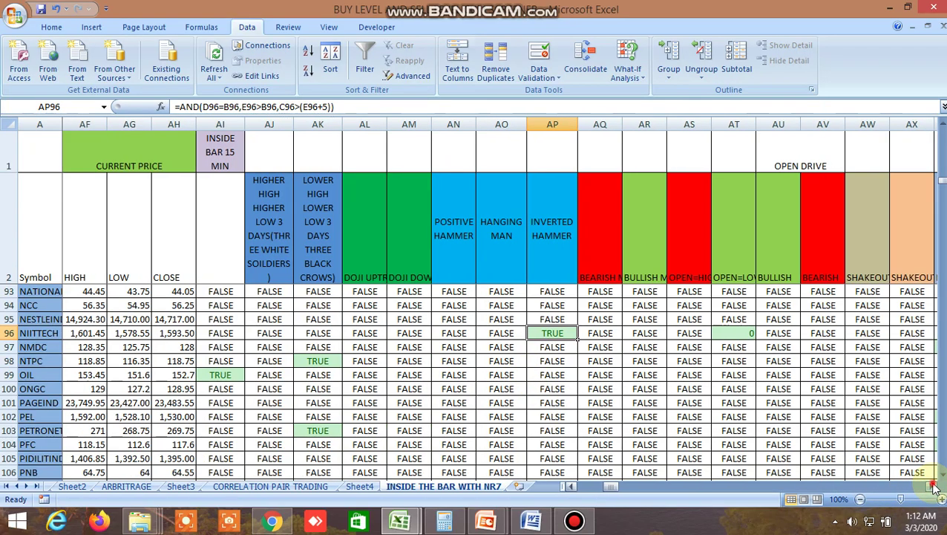
{"action": "left_click", "coordinate": [934, 486]}
{"action": "left_click", "coordinate": [934, 486]}
{"action": "scroll", "coordinate": [703, 364], "scroll_direction": "up", "scroll_amount": 14}
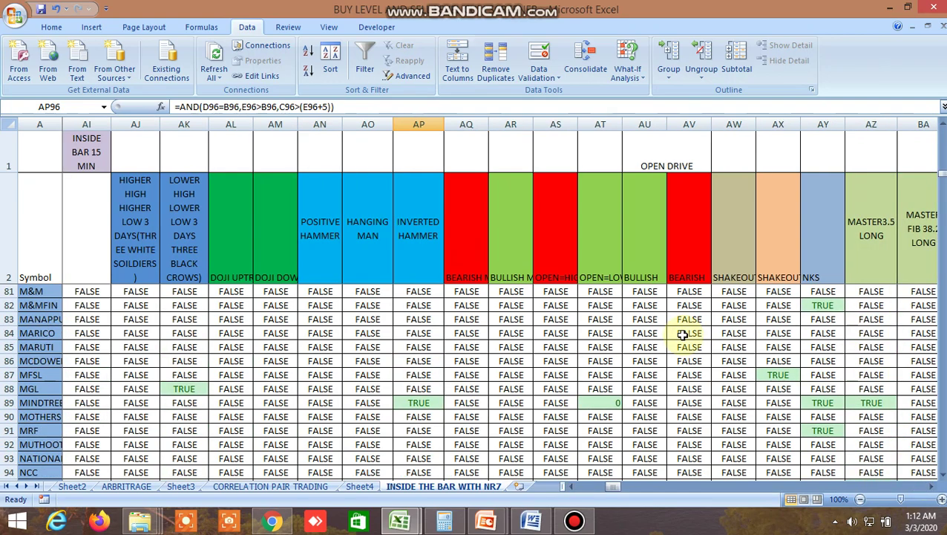